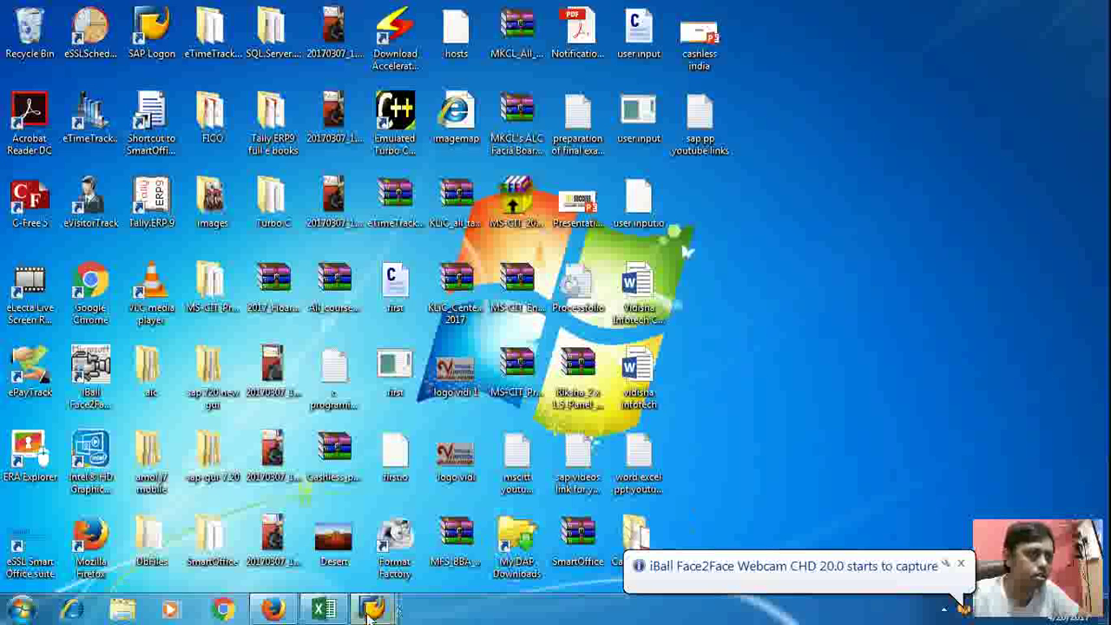
- Acknowledge the broken-connection error that closes the session, then bring up SAP Logon
mouse_move(372, 612)
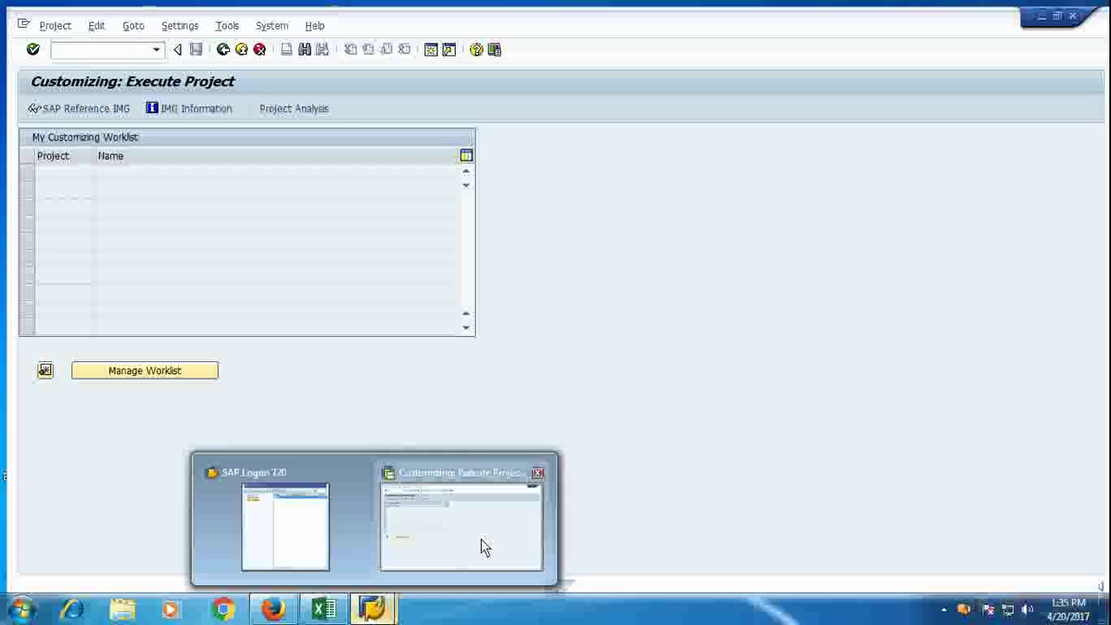
left_click(481, 539)
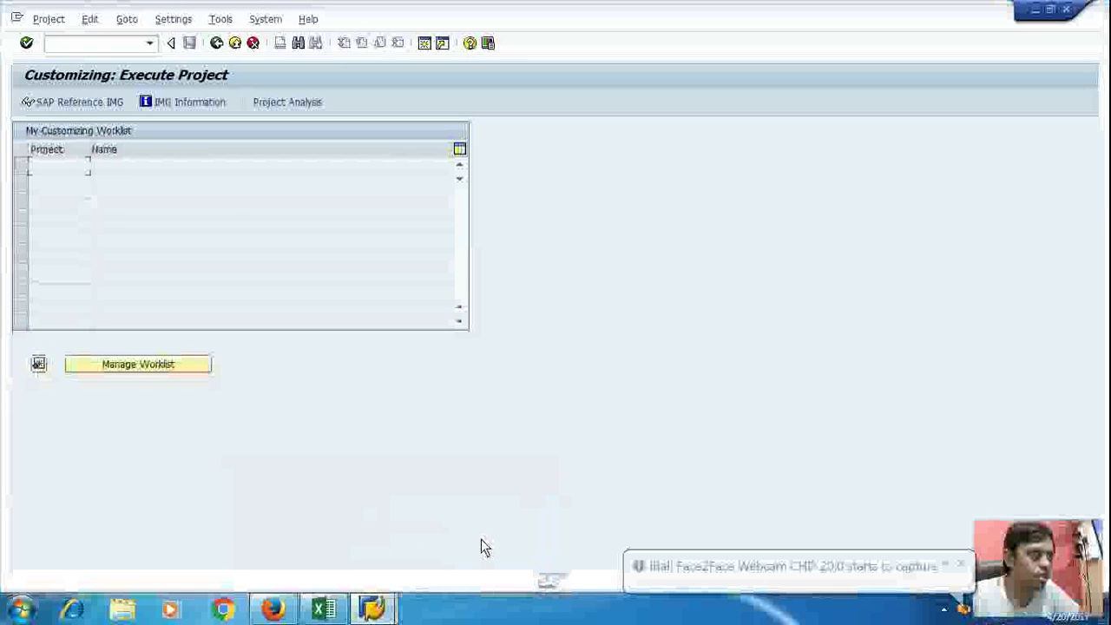
left_click(77, 107)
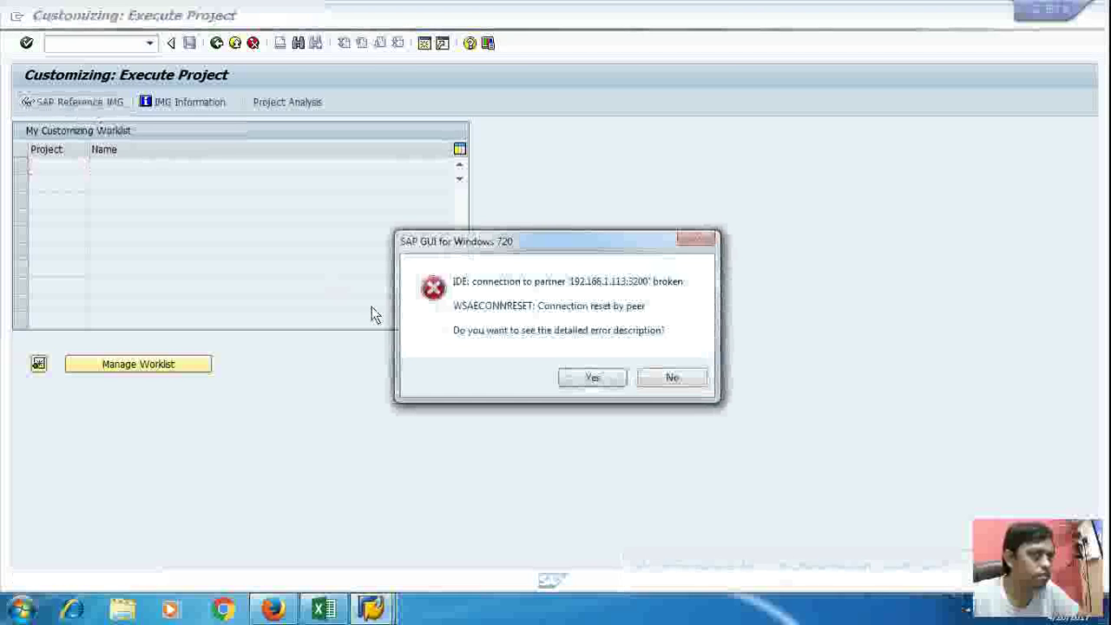
left_click(587, 379)
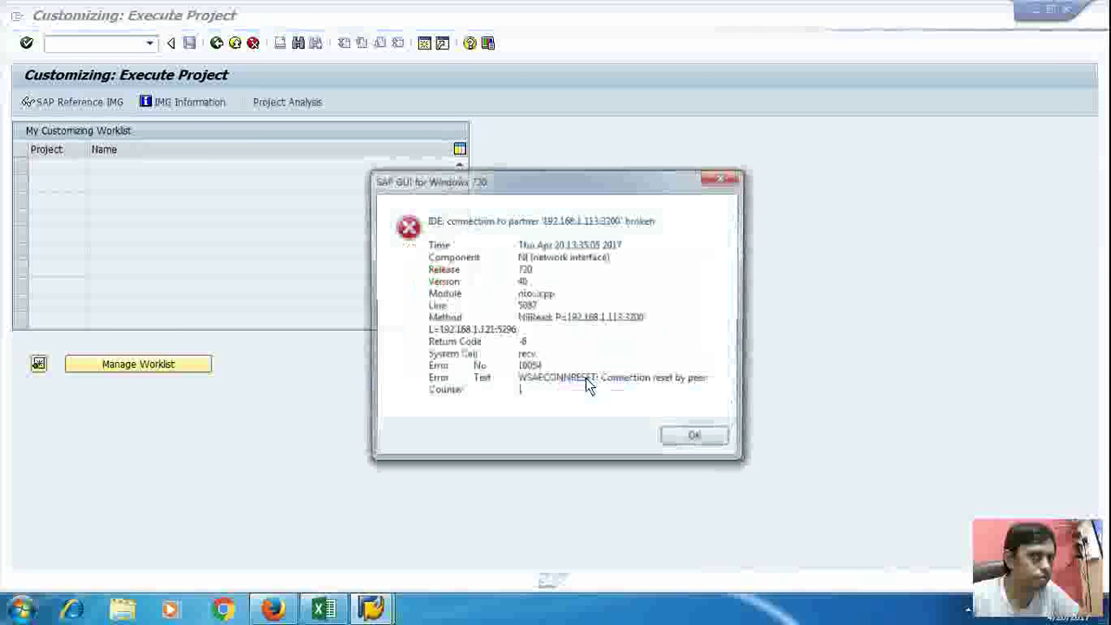
left_click(704, 439)
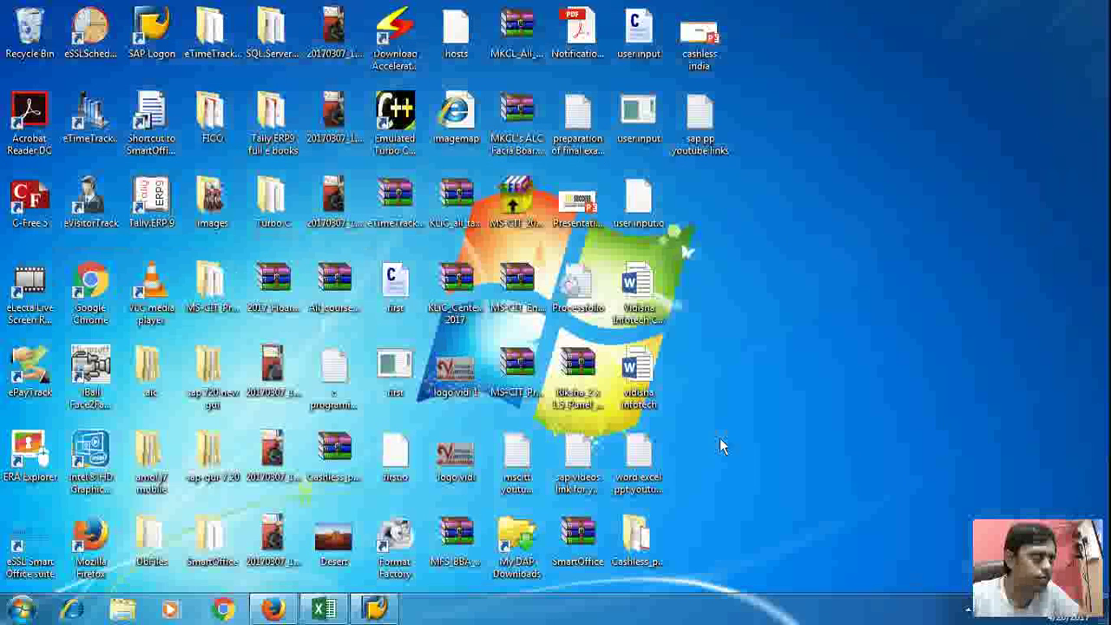
left_click(378, 609)
- Log on to the IDE system with the user's credentials and start transaction SPRO
double_click(266, 119)
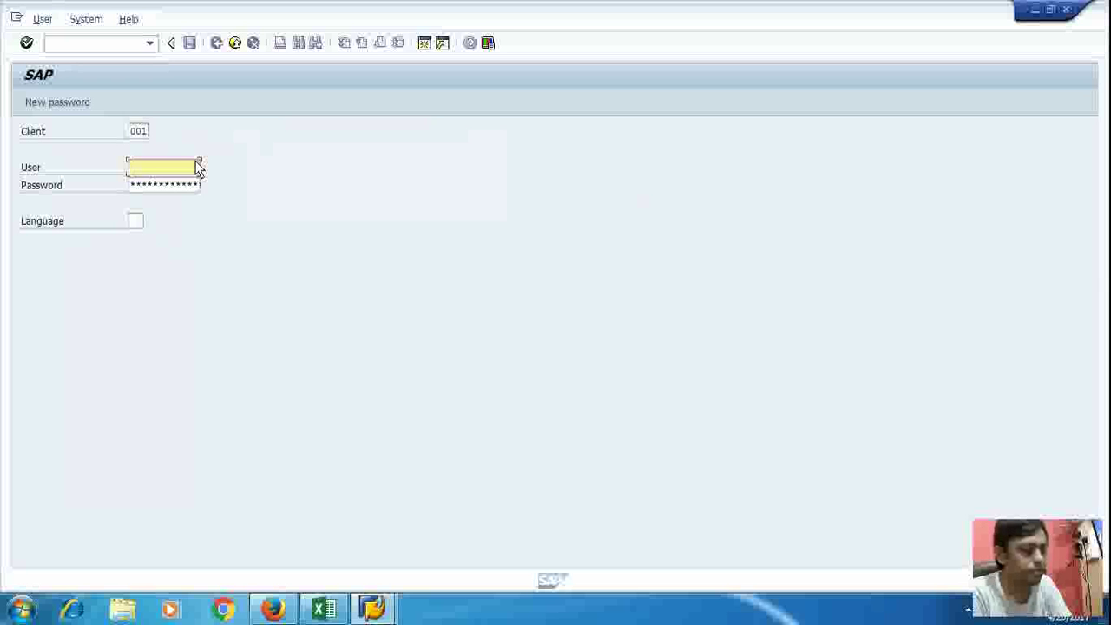
type("sapde")
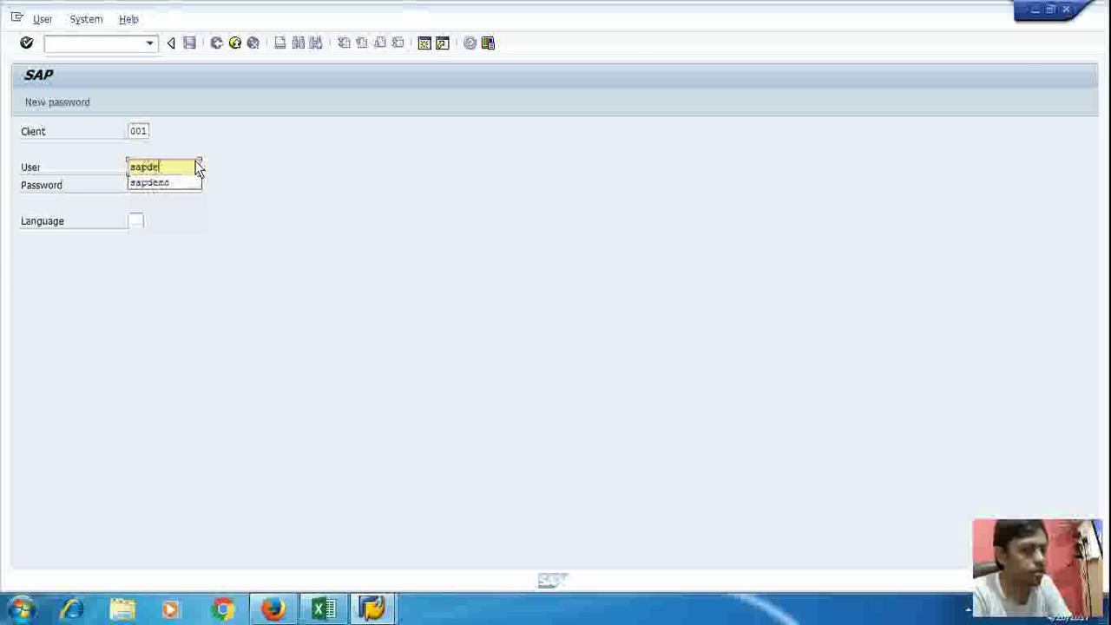
type("mo")
key("Tab")
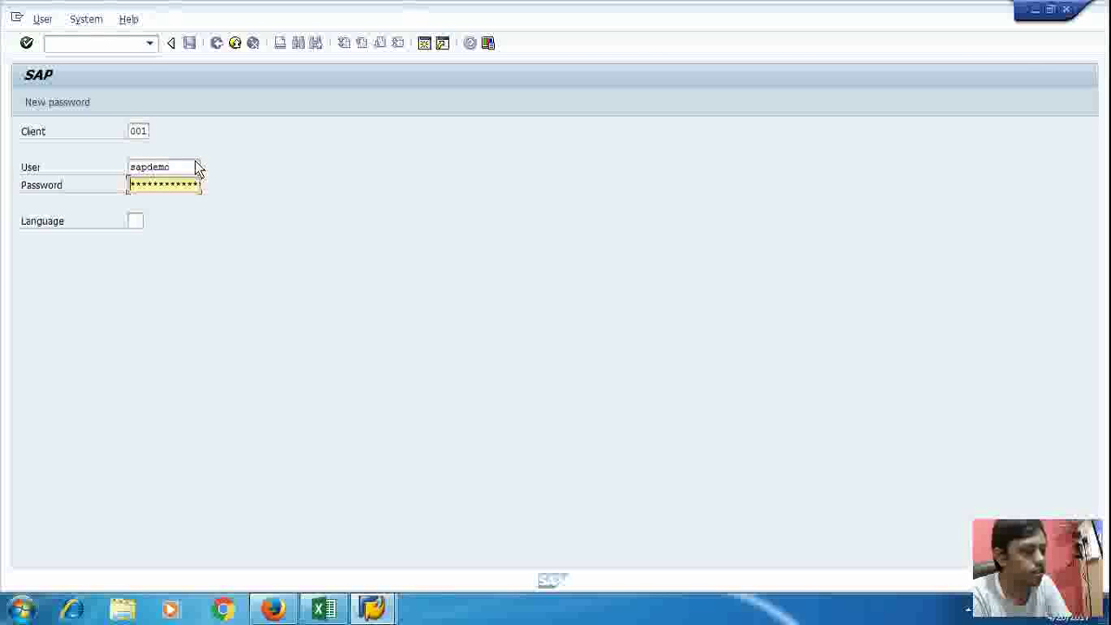
type("******")
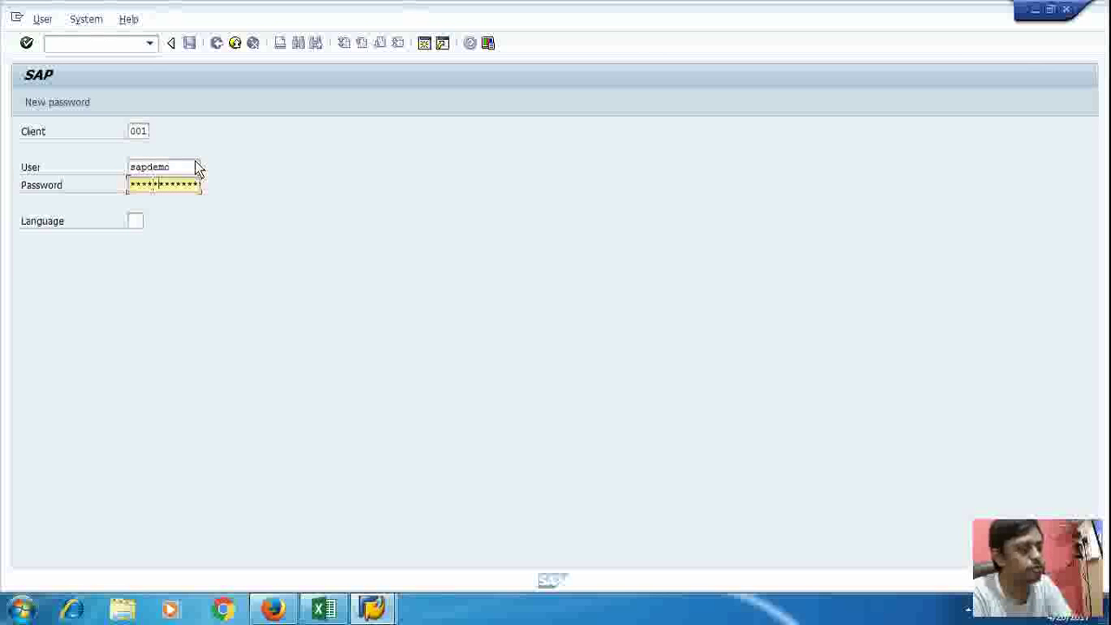
key("Return")
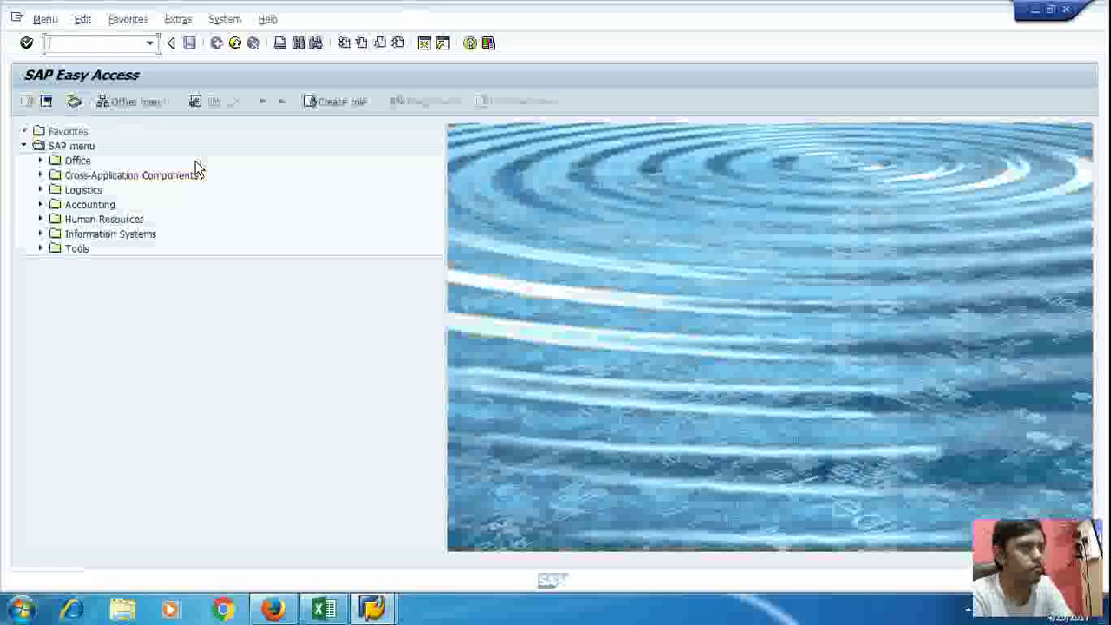
type("spro")
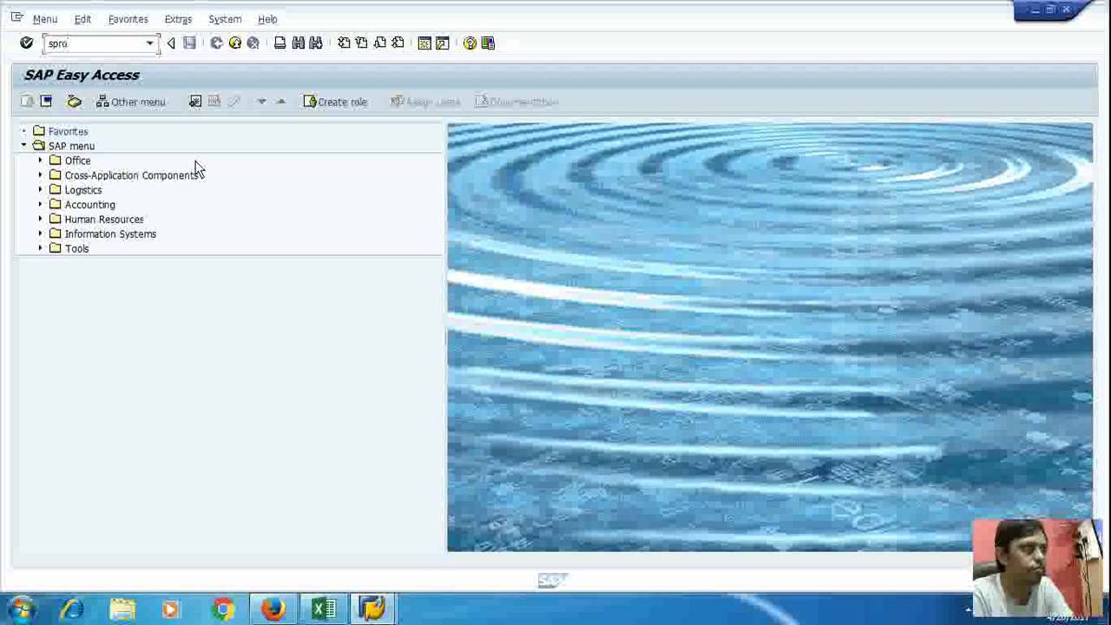
key("Return")
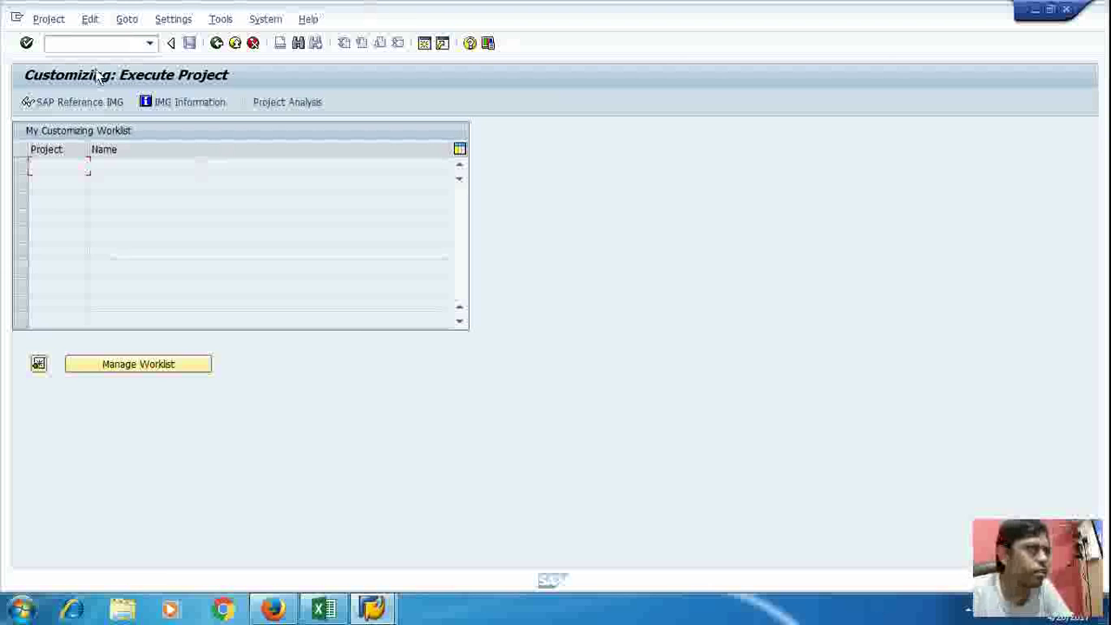
- In the IMG, run Logistics - General > Material Master > Basic Settings > Material Types > Define Attributes of Material Types
left_click(84, 103)
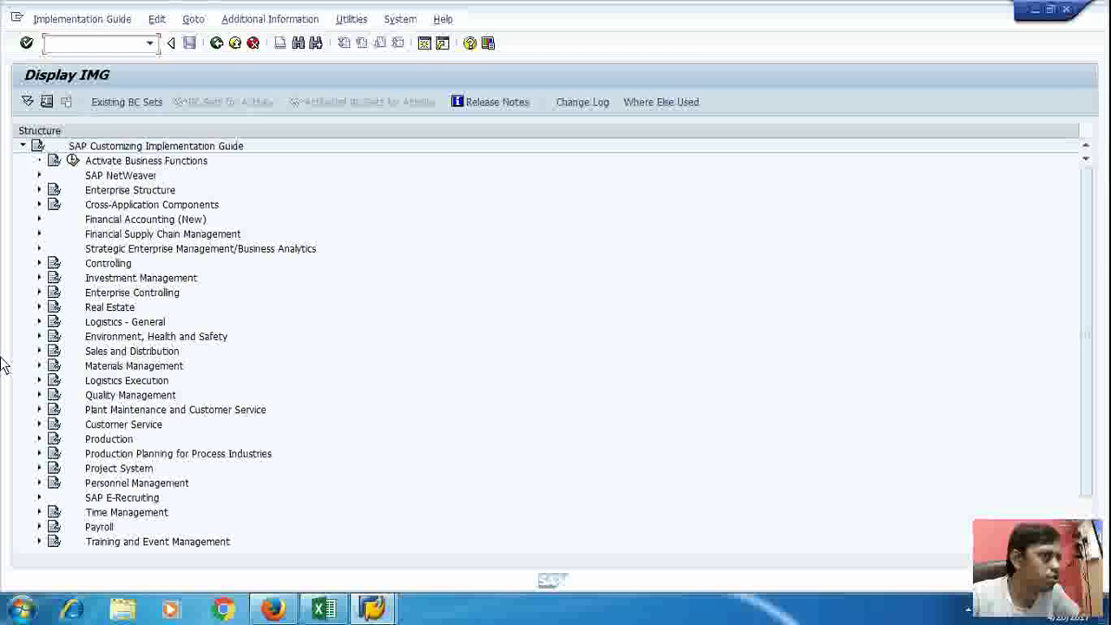
left_click(39, 321)
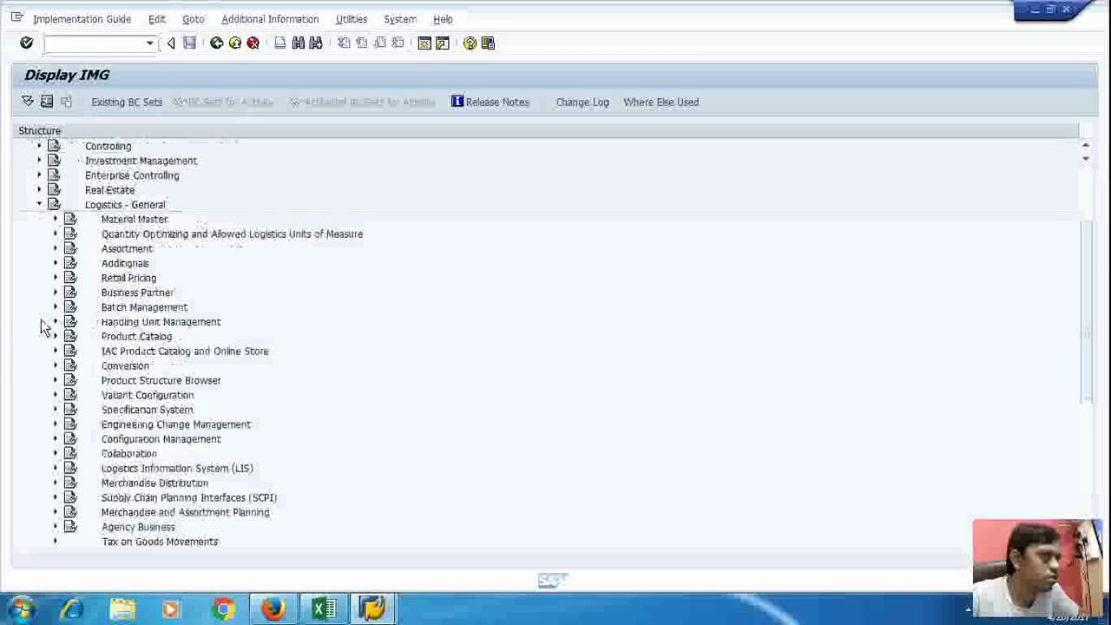
left_click(56, 220)
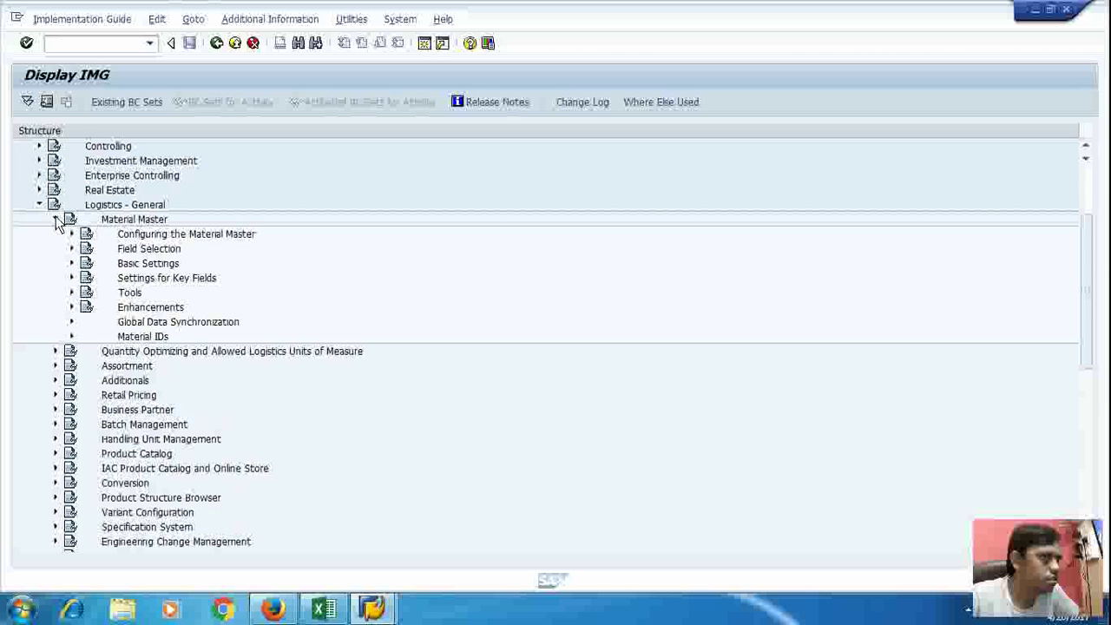
left_click(72, 264)
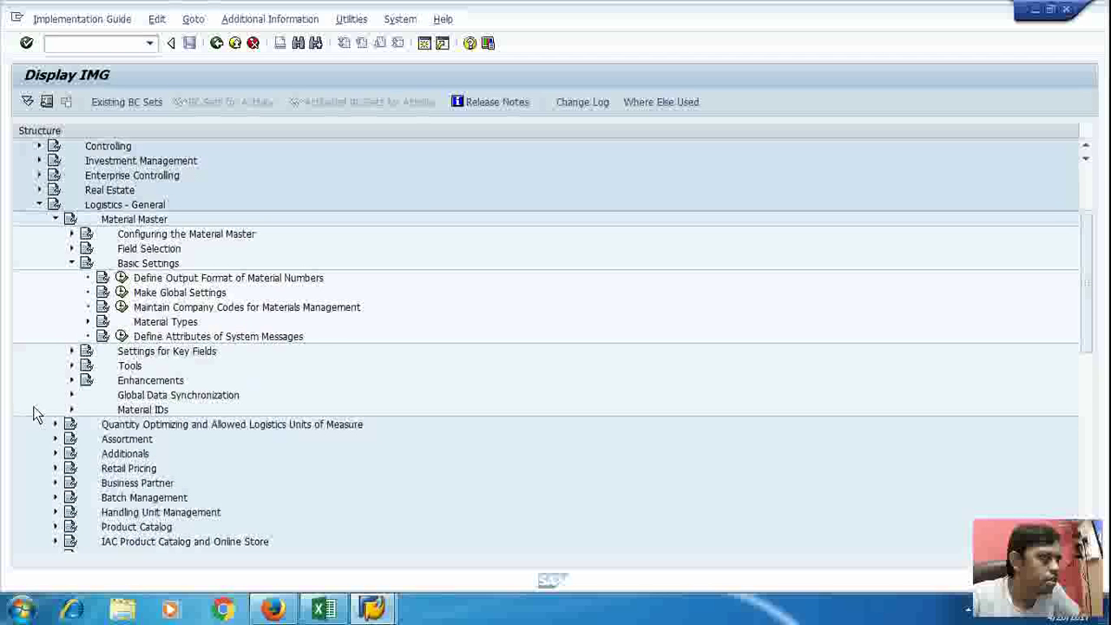
left_click(89, 323)
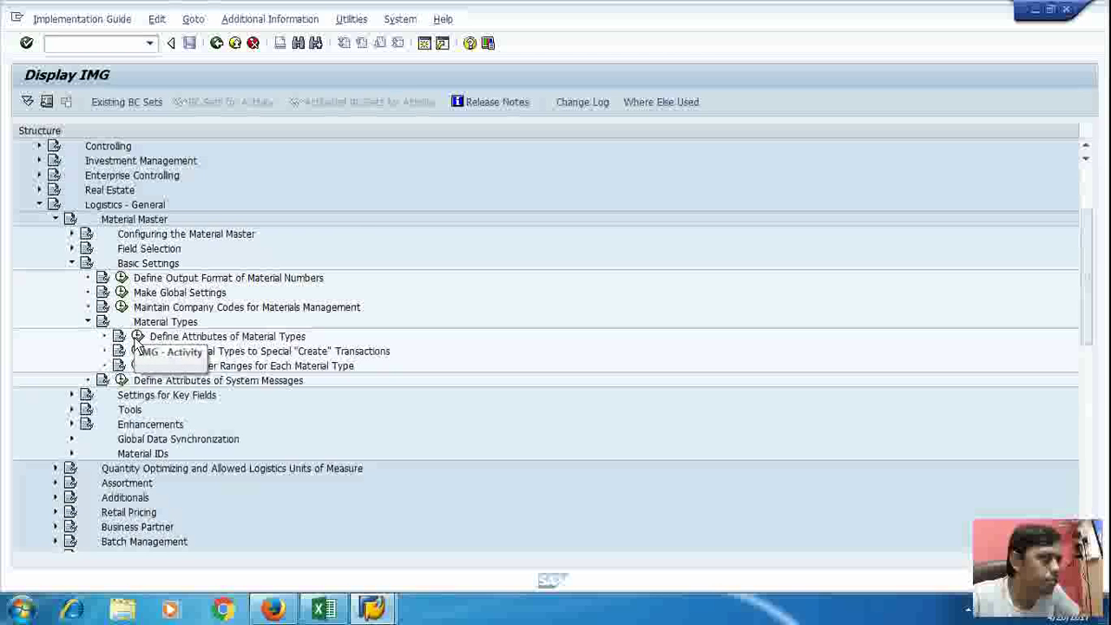
left_click(137, 338)
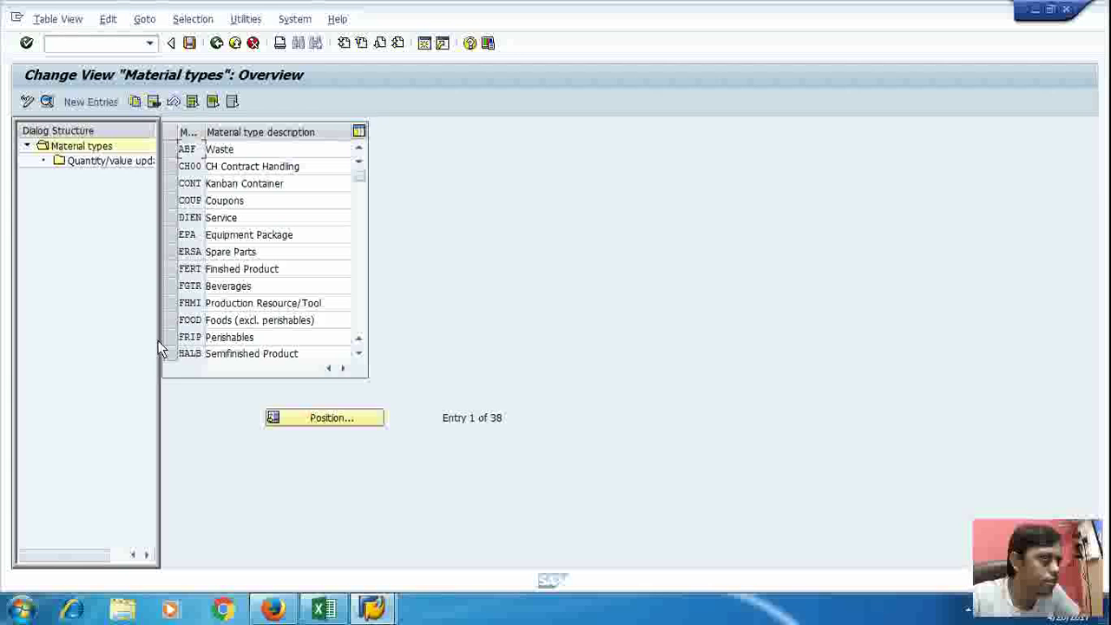
left_click(90, 102)
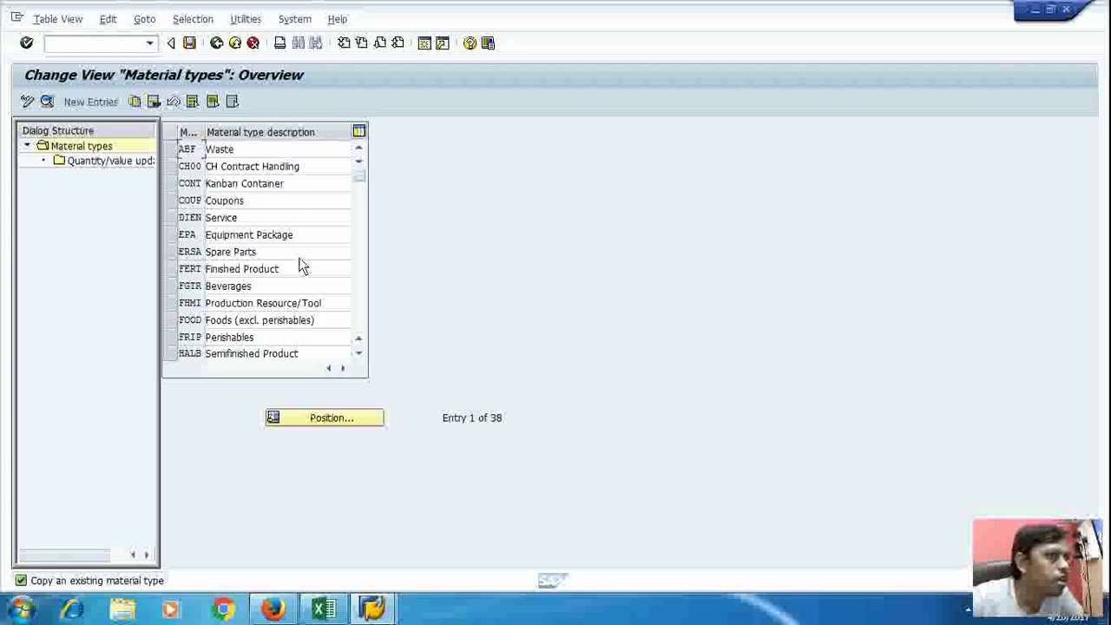
scroll(298, 265, "down", 2)
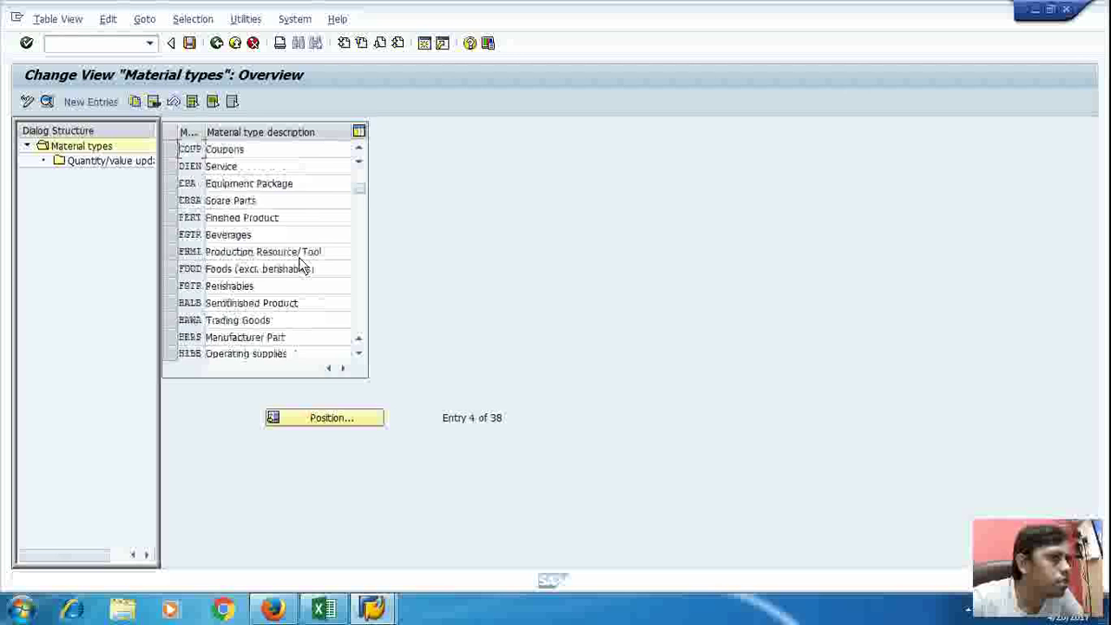
scroll(299, 261, "down", 2)
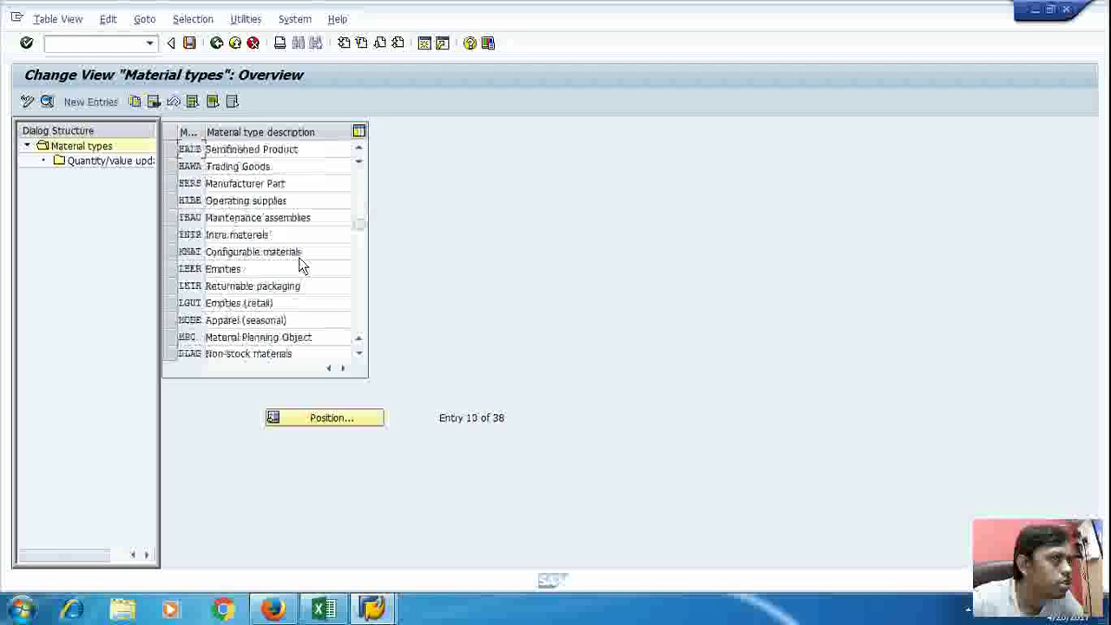
scroll(298, 260, "down", 1)
scroll(301, 264, "down", 1)
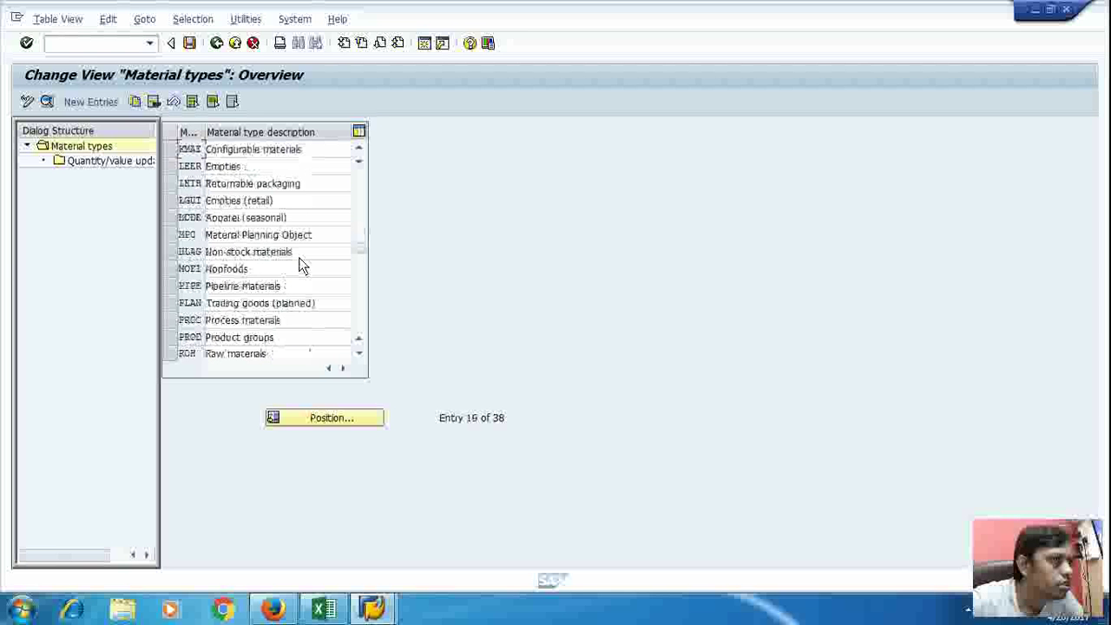
scroll(301, 264, "down", 2)
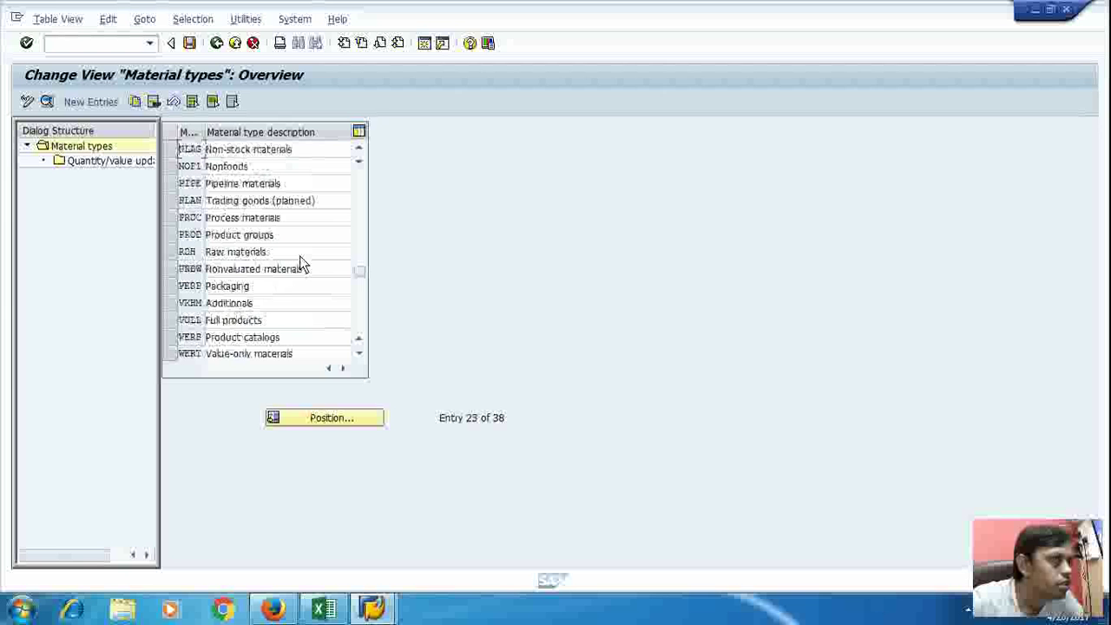
scroll(299, 256, "down", 1)
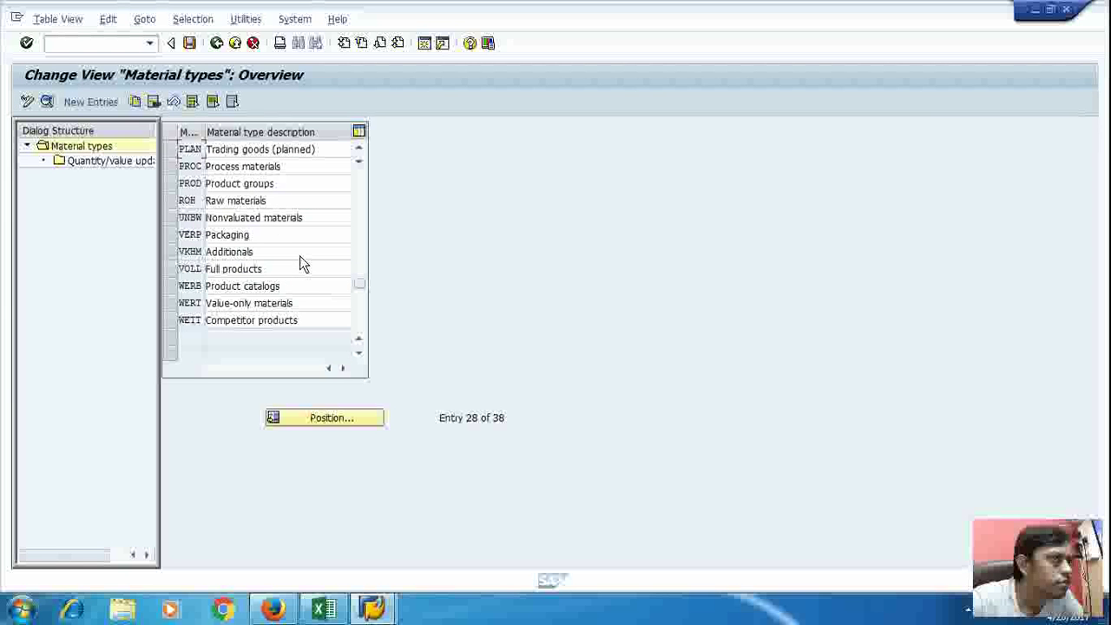
scroll(301, 265, "up", 1)
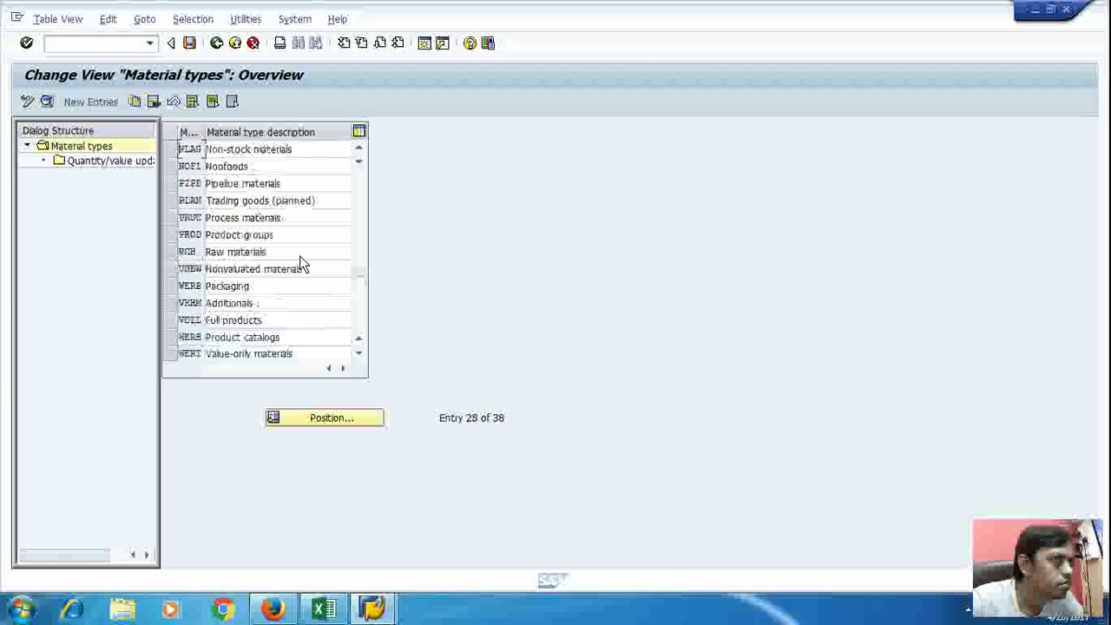
scroll(302, 264, "up", 2)
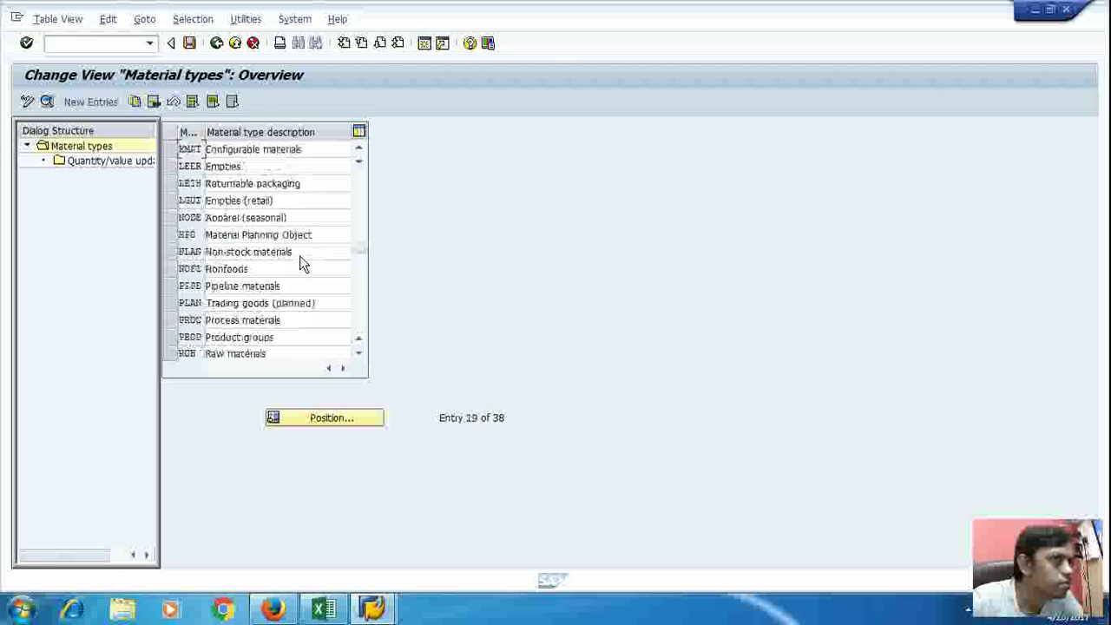
scroll(301, 264, "up", 2)
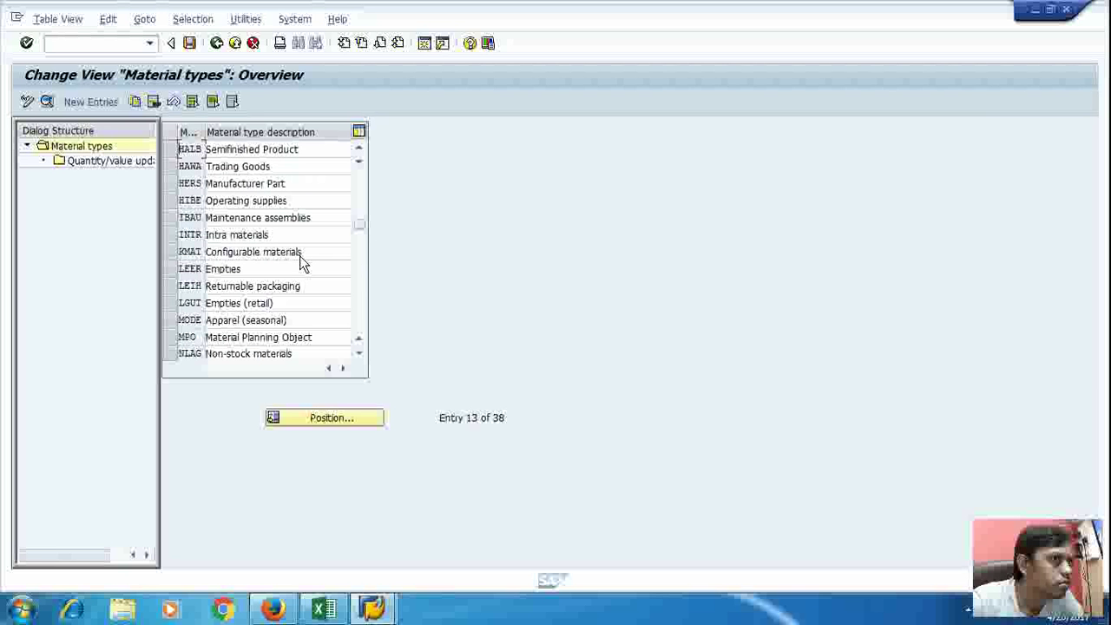
scroll(300, 255, "up", 2)
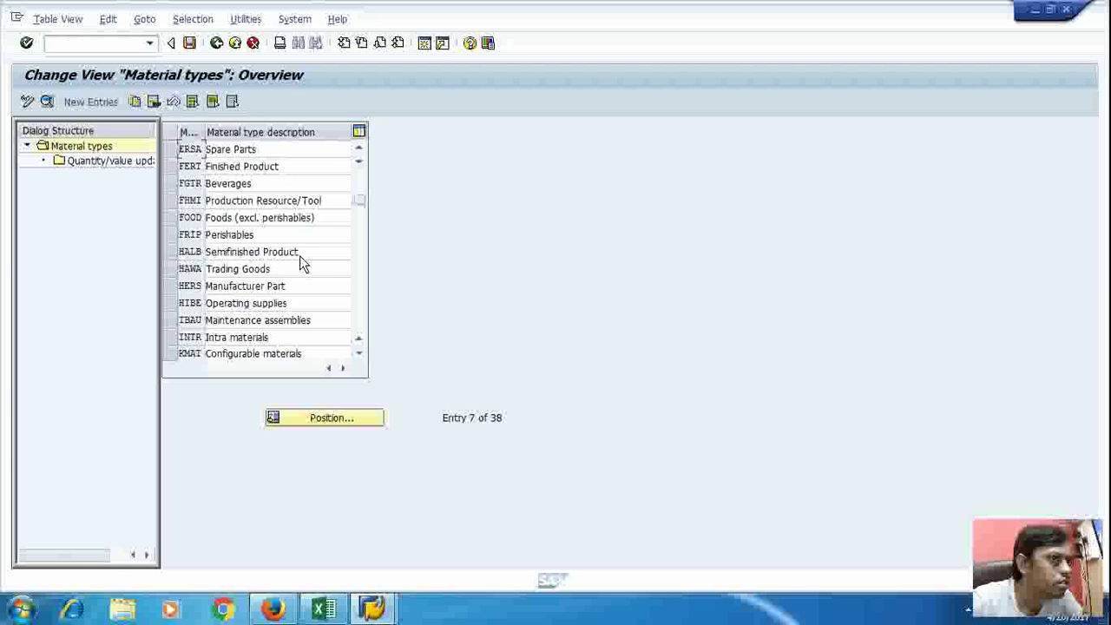
scroll(300, 255, "up", 1)
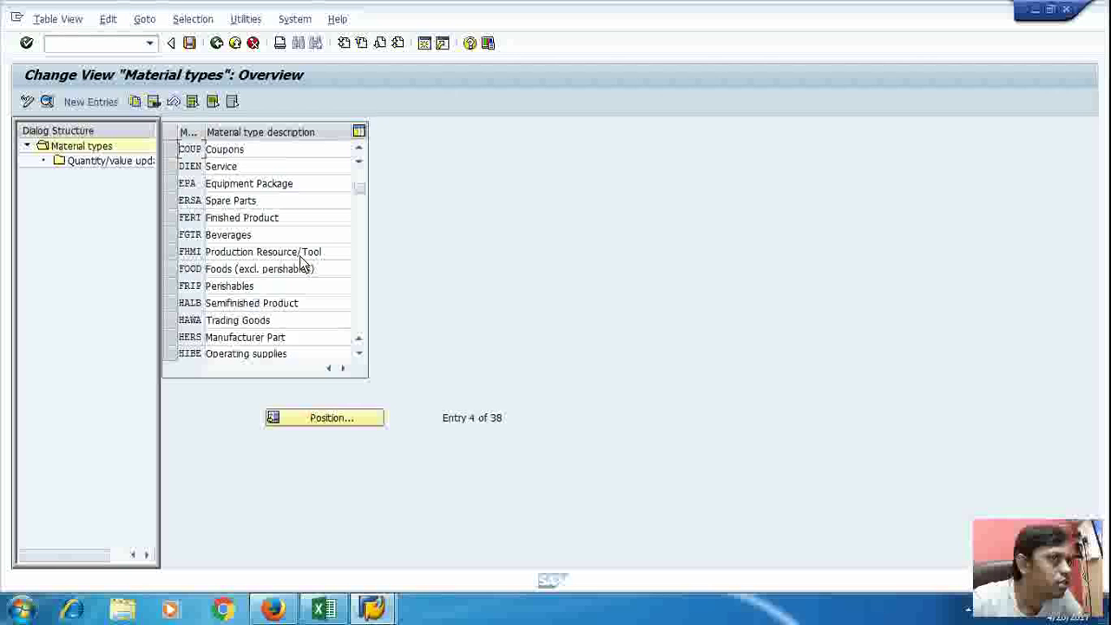
- Copy Finished Product type FERT as new type FERP, including all dependent entries
left_click(172, 219)
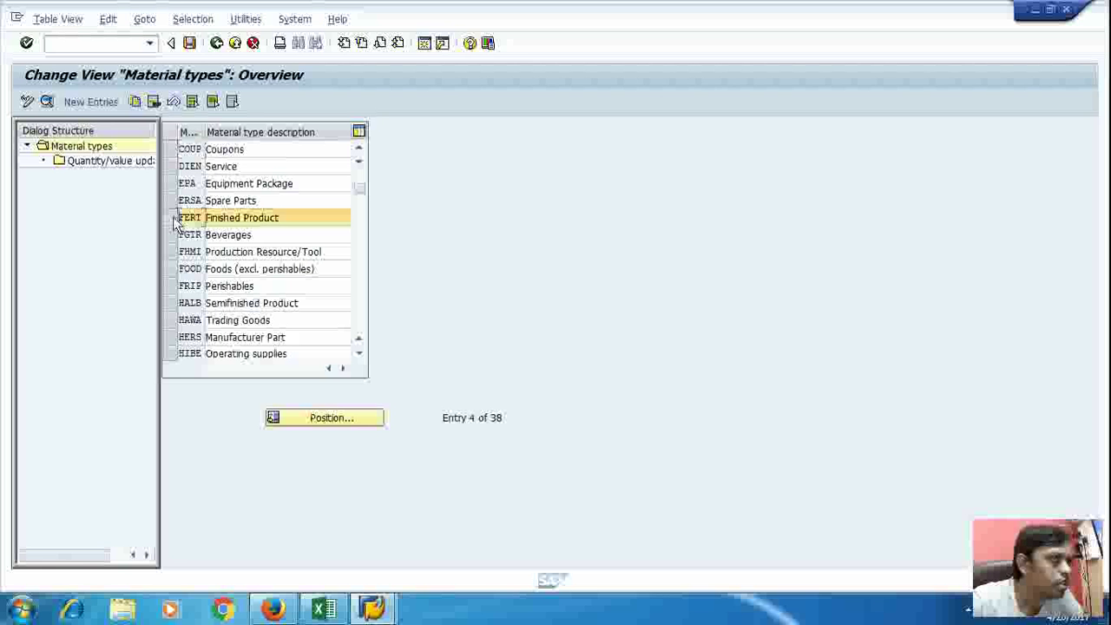
left_click(134, 102)
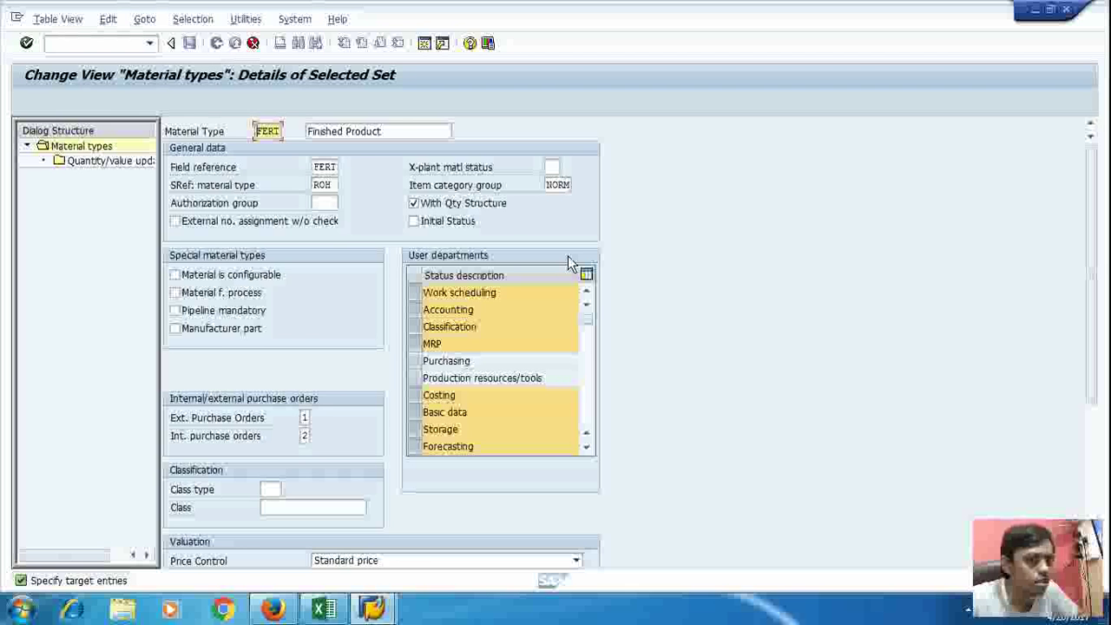
key("Return")
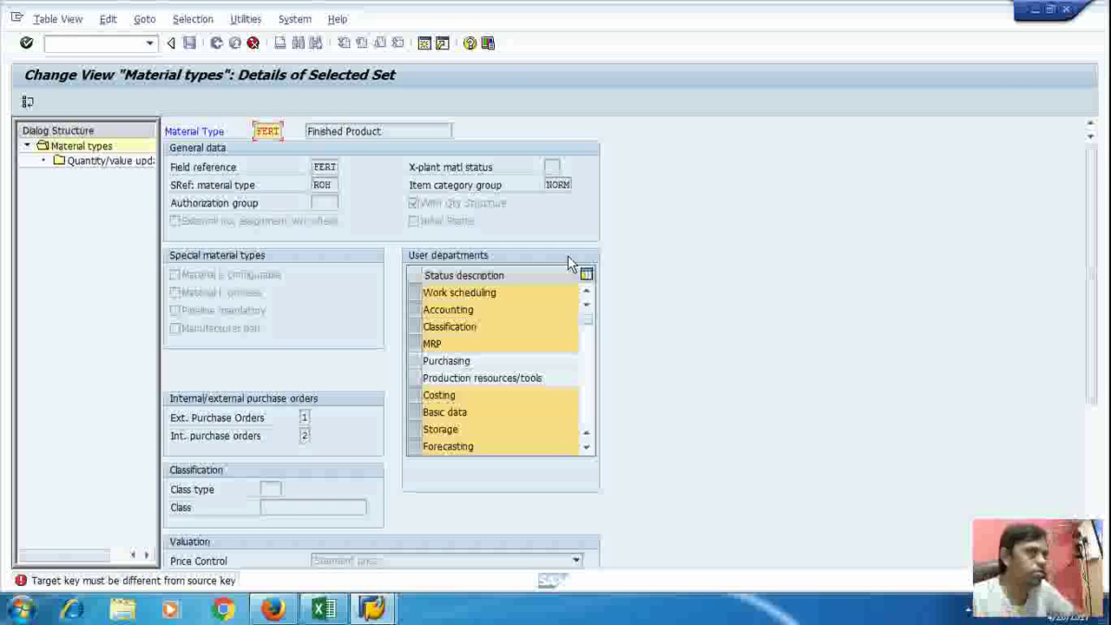
left_click(278, 132)
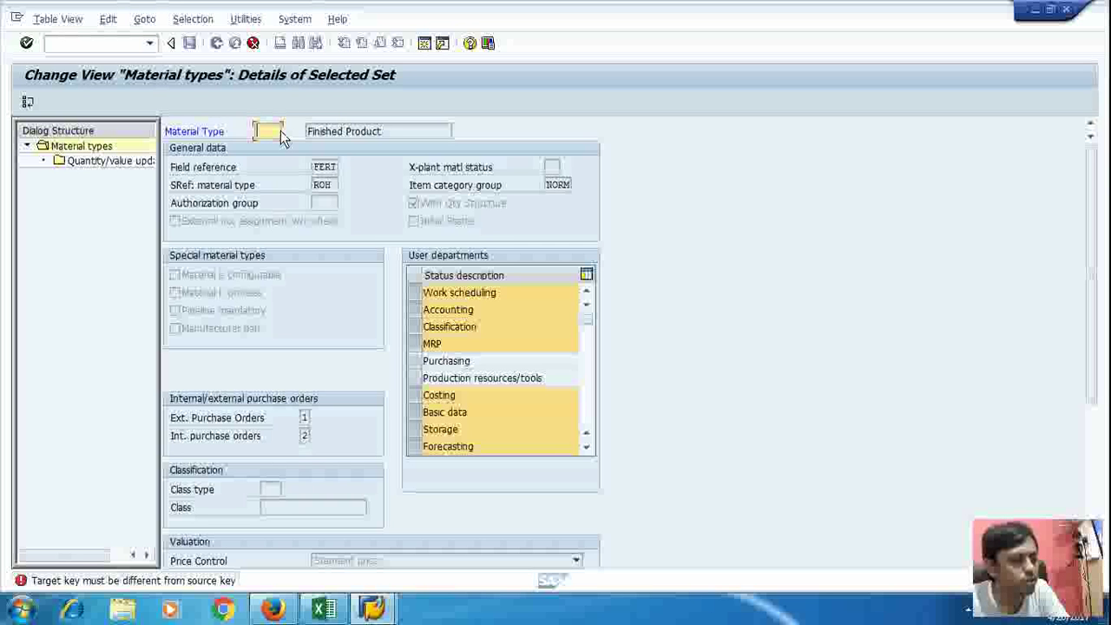
type("FER")
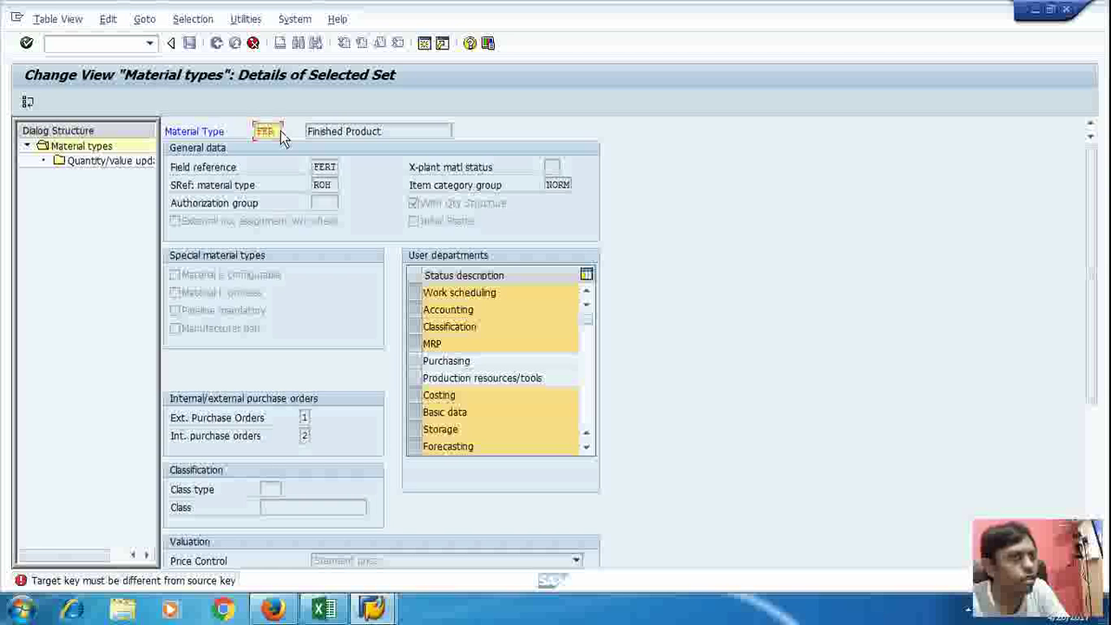
type("T")
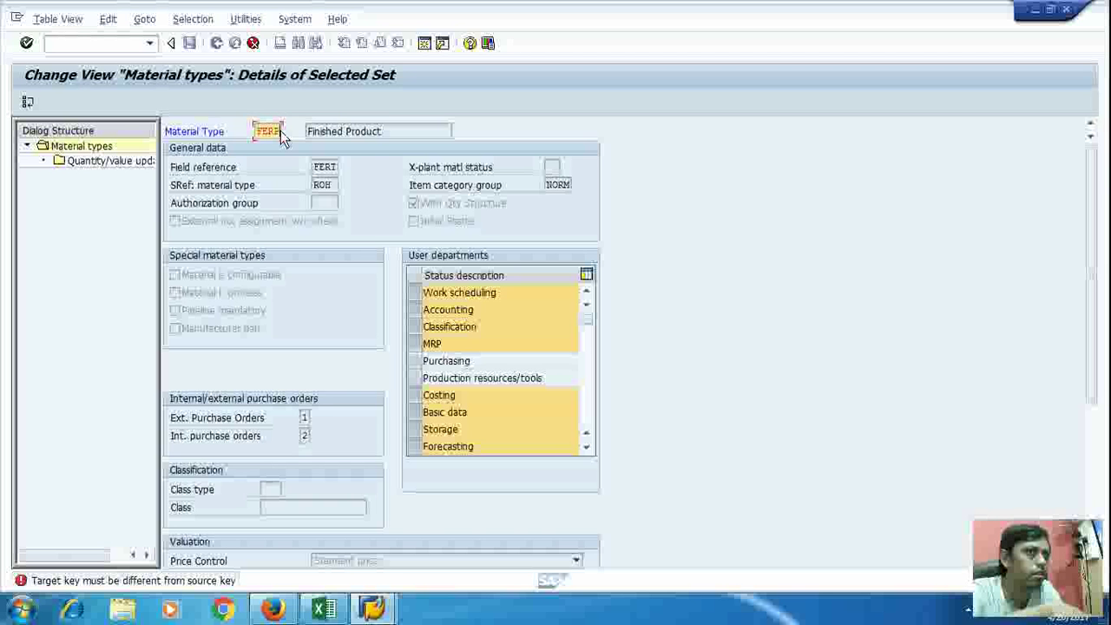
key("Return")
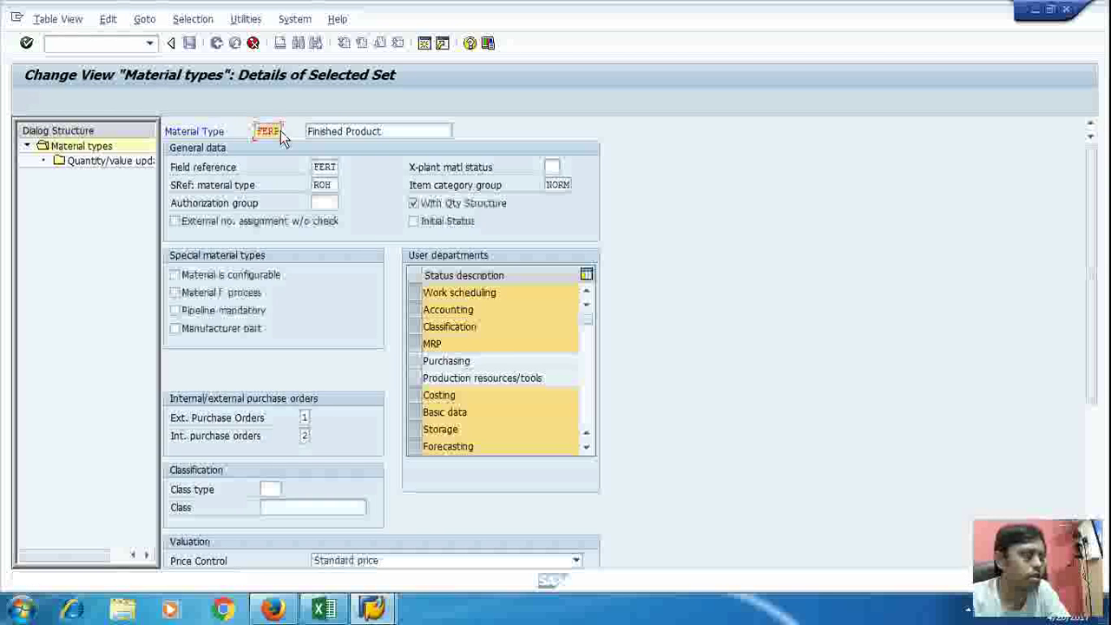
key("Return")
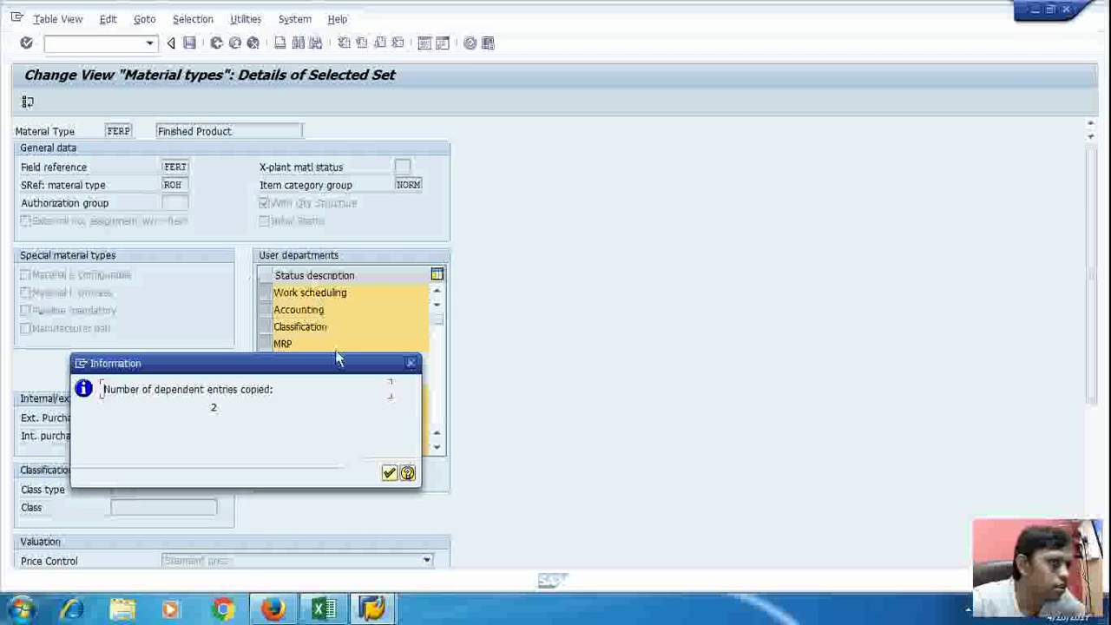
- Confirm the 'dependent entries copied' message and select the new FERP row
left_click(389, 476)
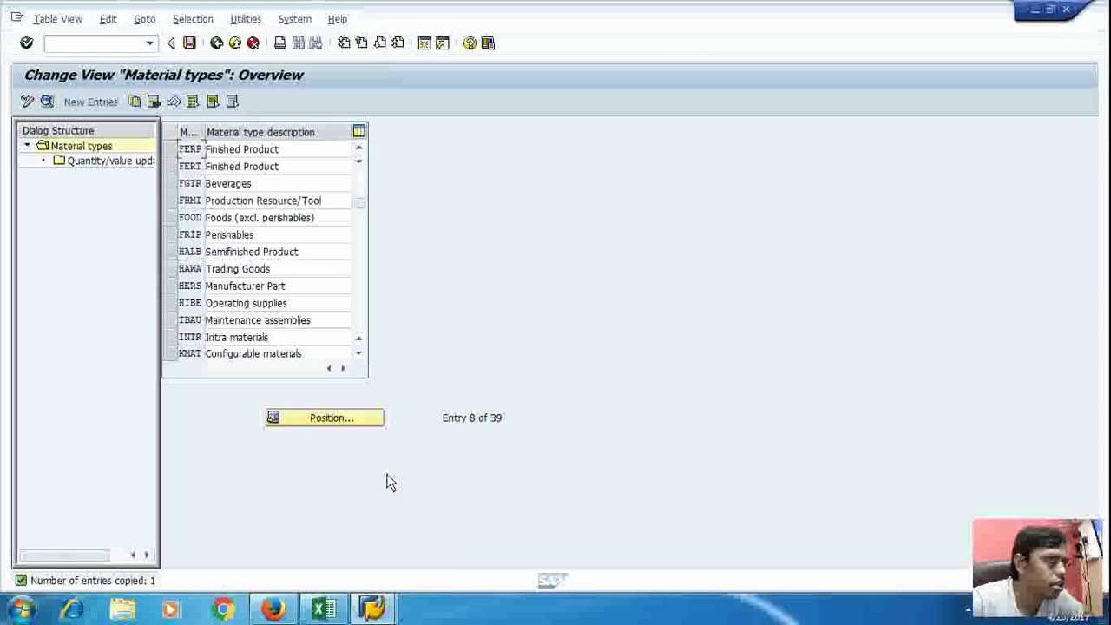
left_click(171, 149)
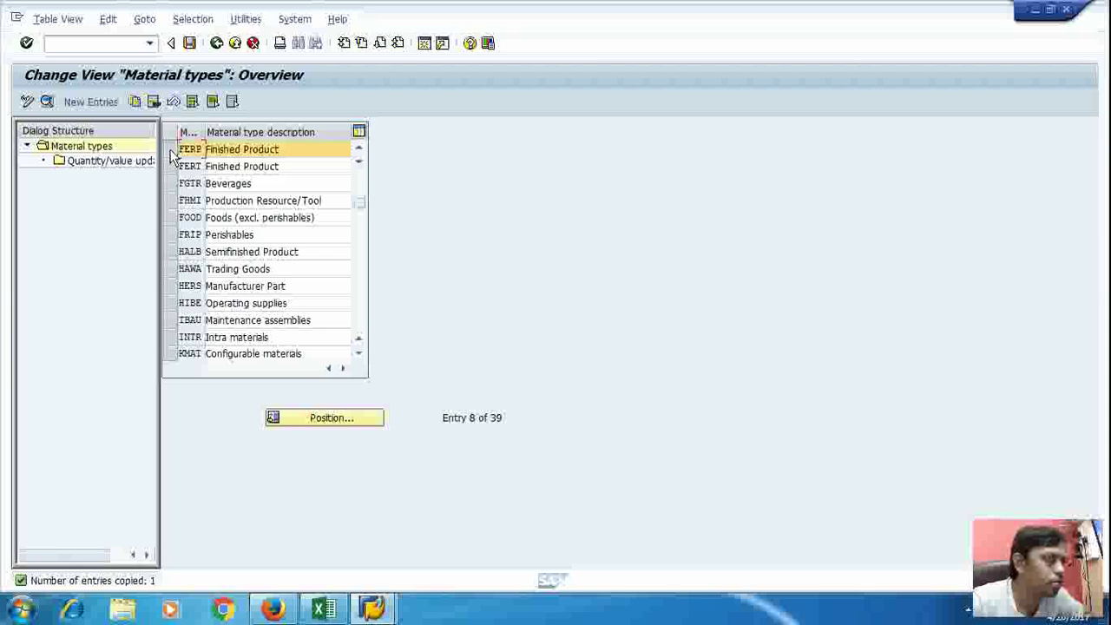
- Open FERP's details and review the item category group values, leaving NORM unchanged
left_click(171, 151)
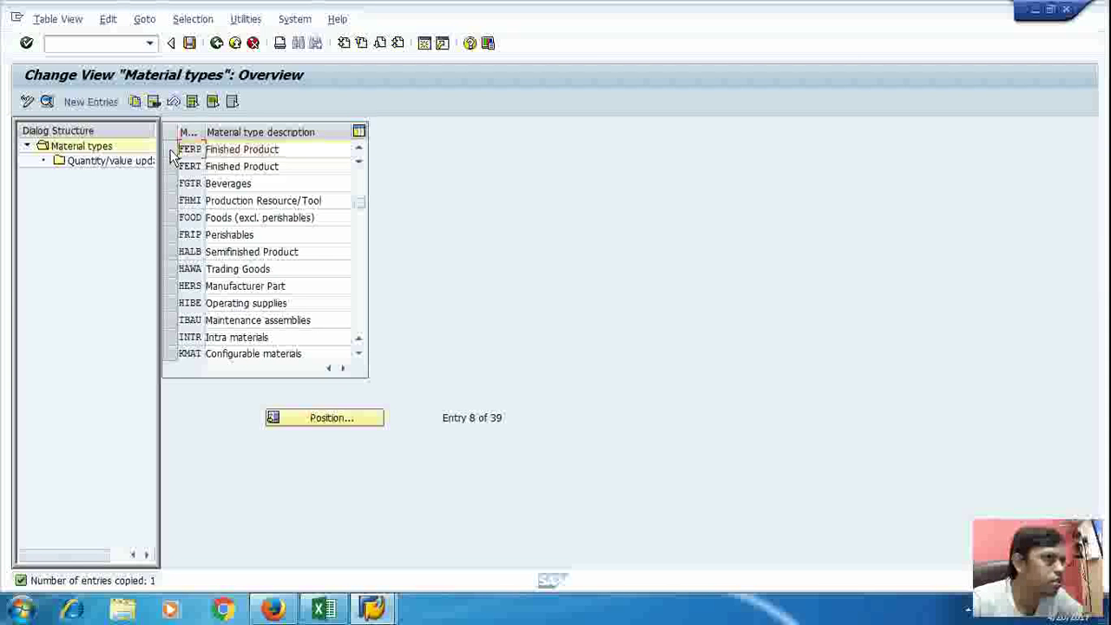
double_click(227, 153)
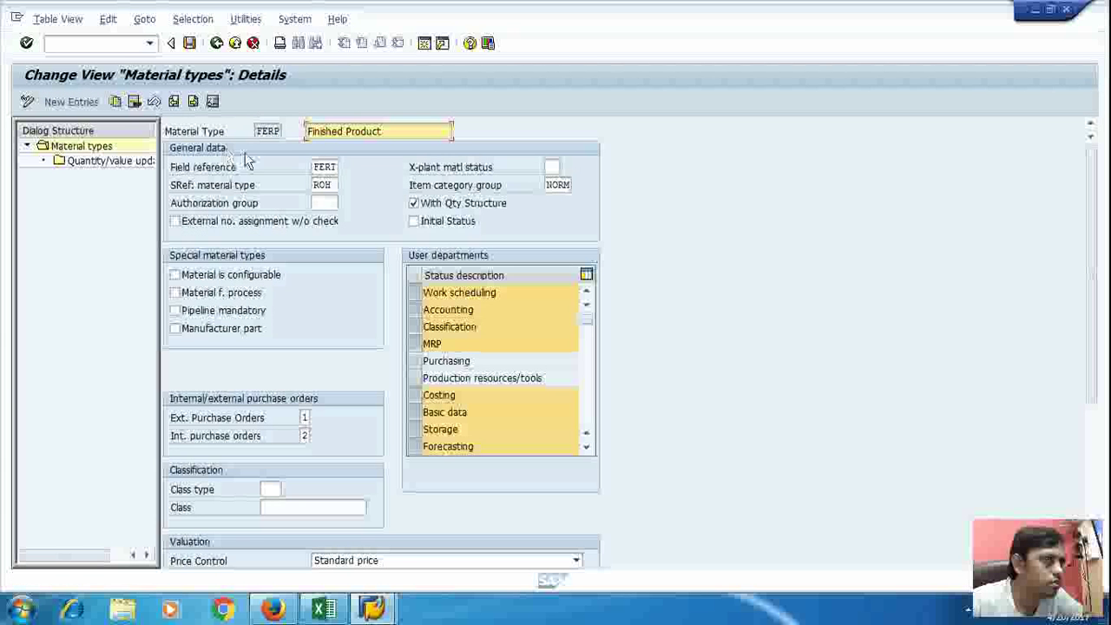
left_click(565, 189)
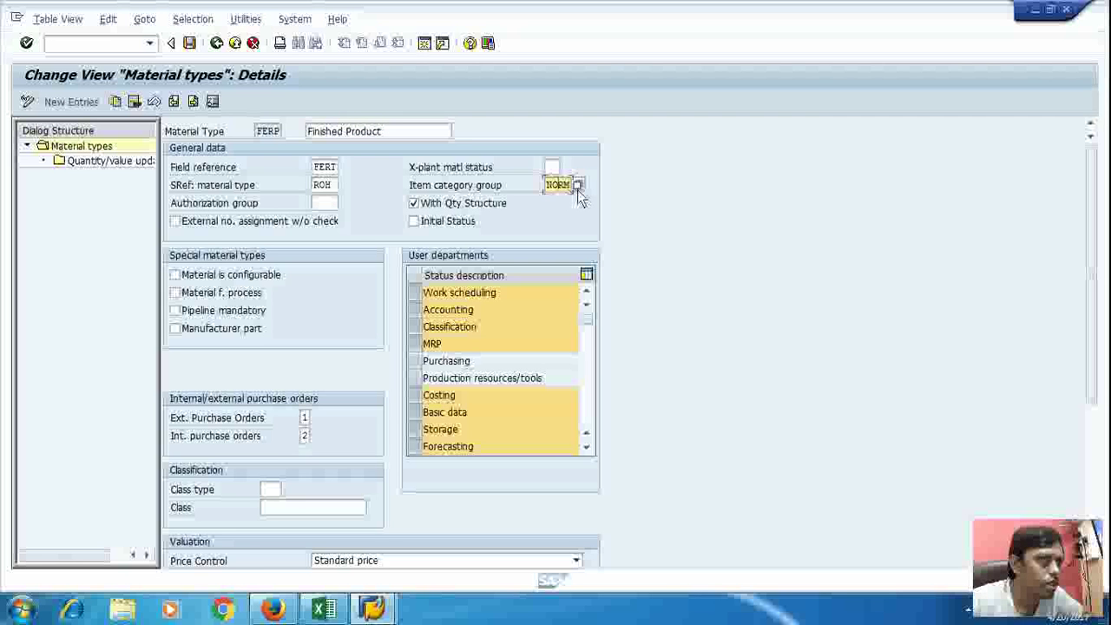
left_click(578, 189)
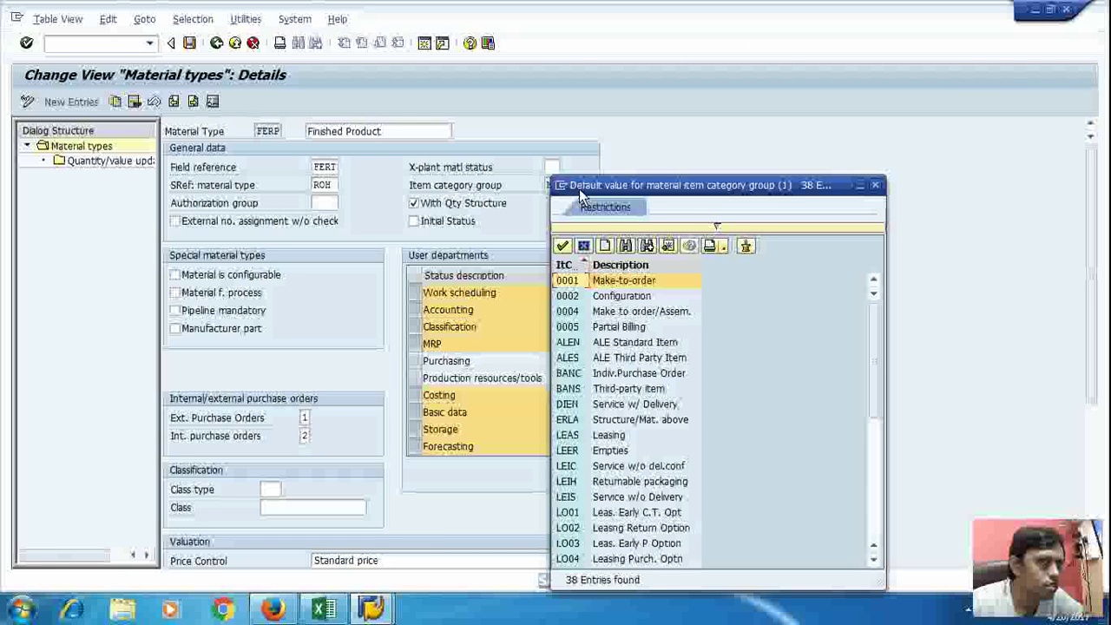
scroll(566, 397, "down", 7)
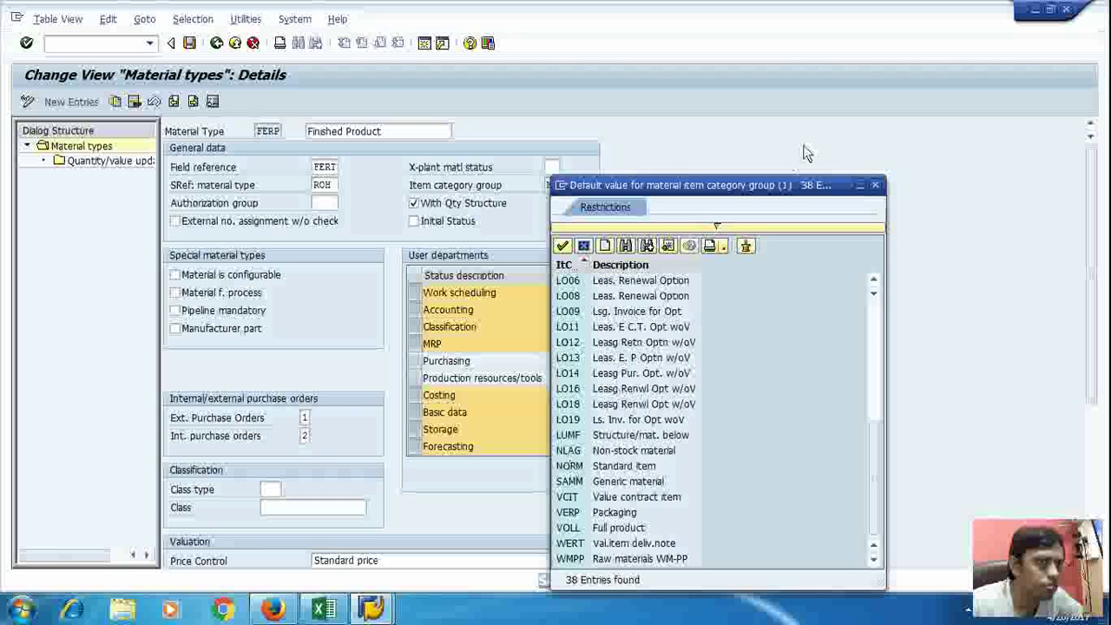
left_click(877, 188)
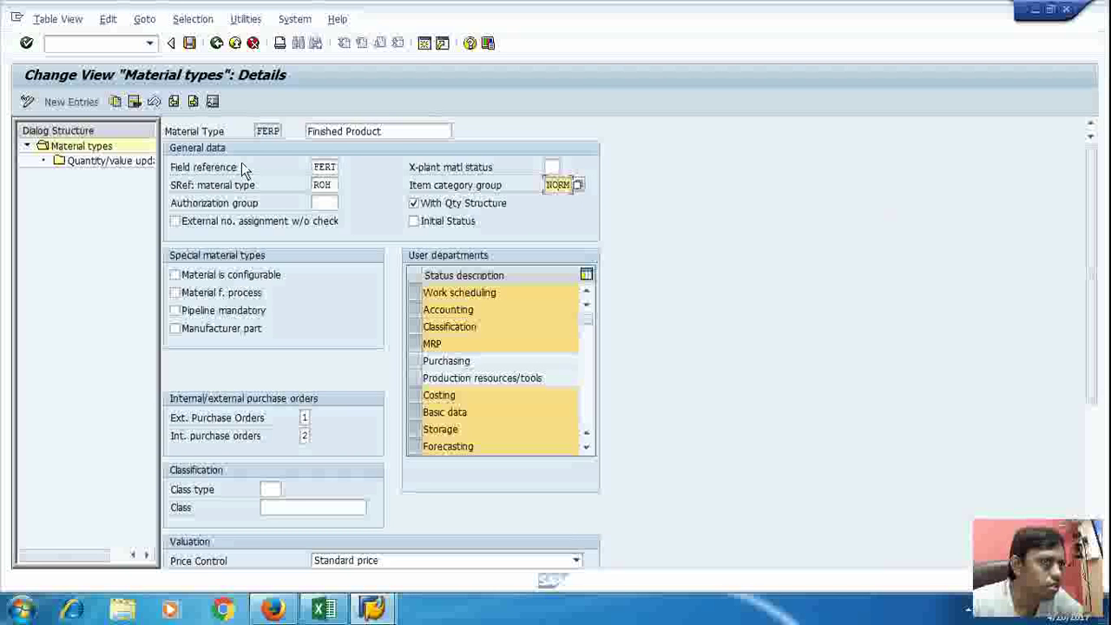
left_click(330, 189)
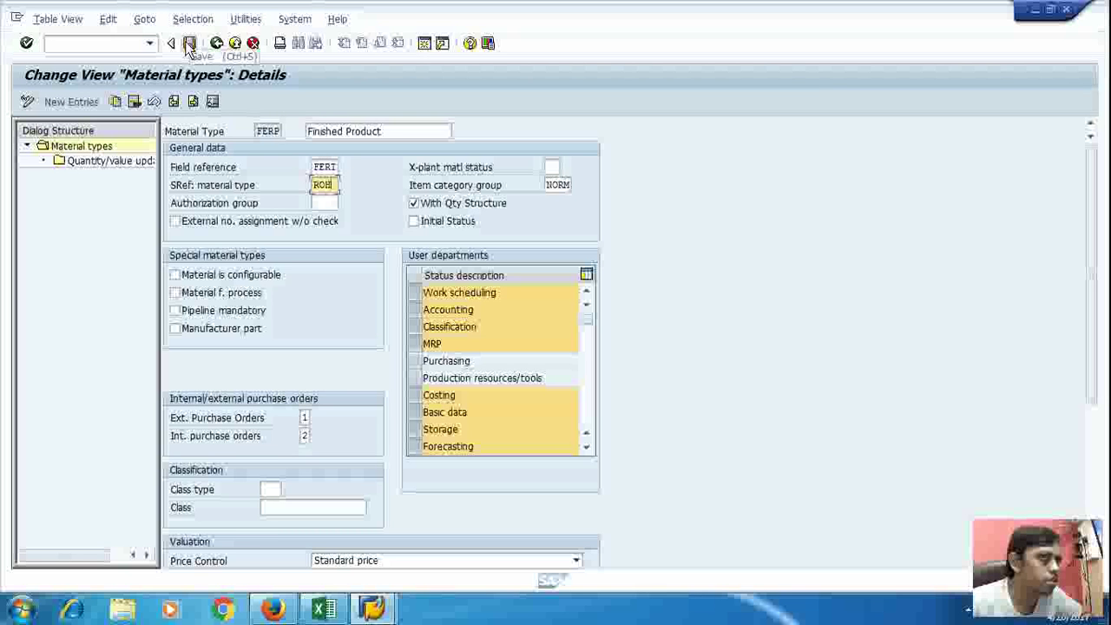
- Review the field reference value list for FERP, keeping FERT
left_click(345, 168)
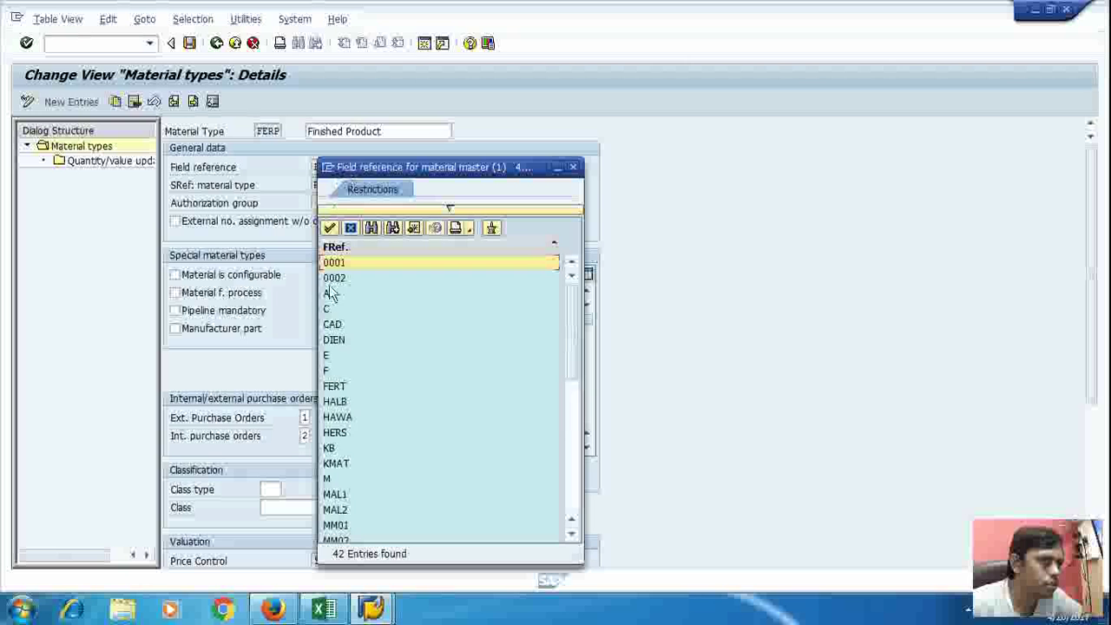
scroll(331, 293, "down", 8)
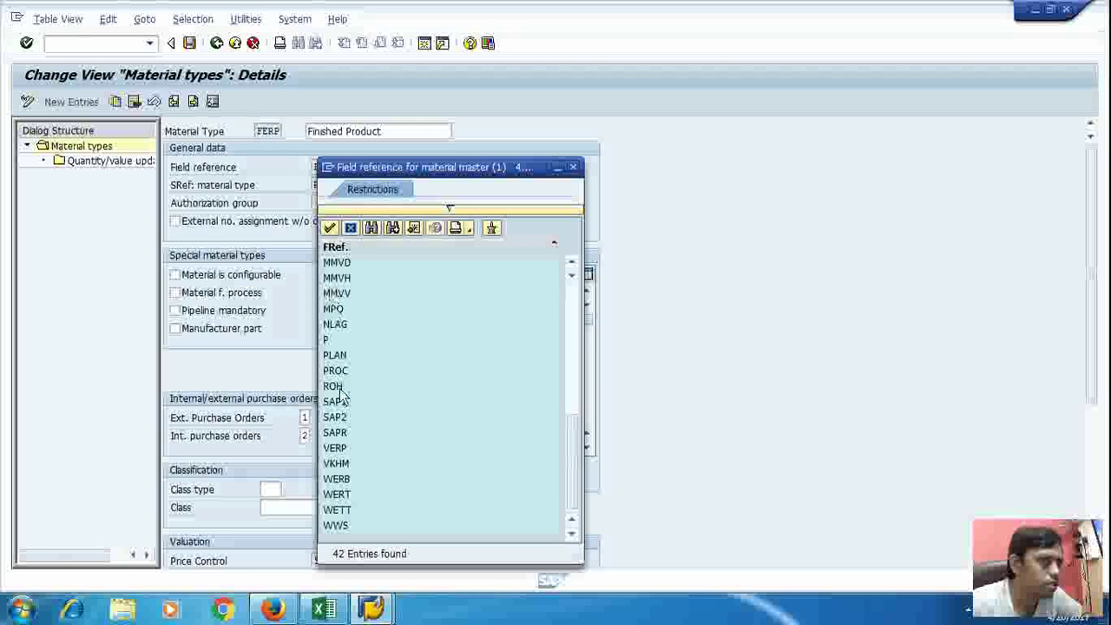
scroll(340, 392, "up", 2)
scroll(340, 393, "up", 3)
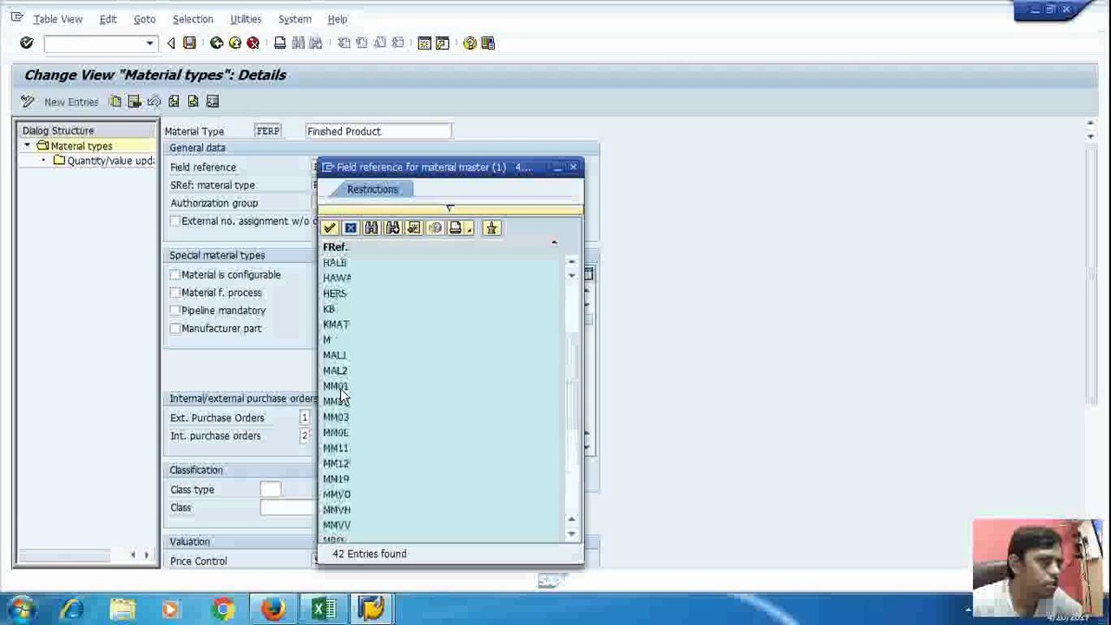
scroll(340, 393, "up", 3)
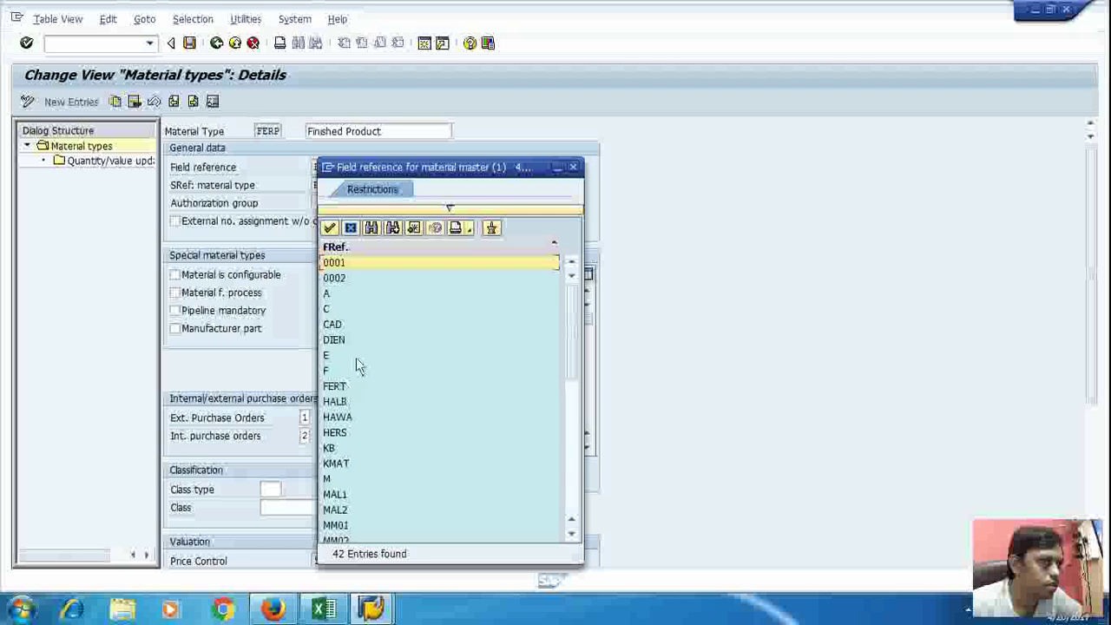
left_click(572, 167)
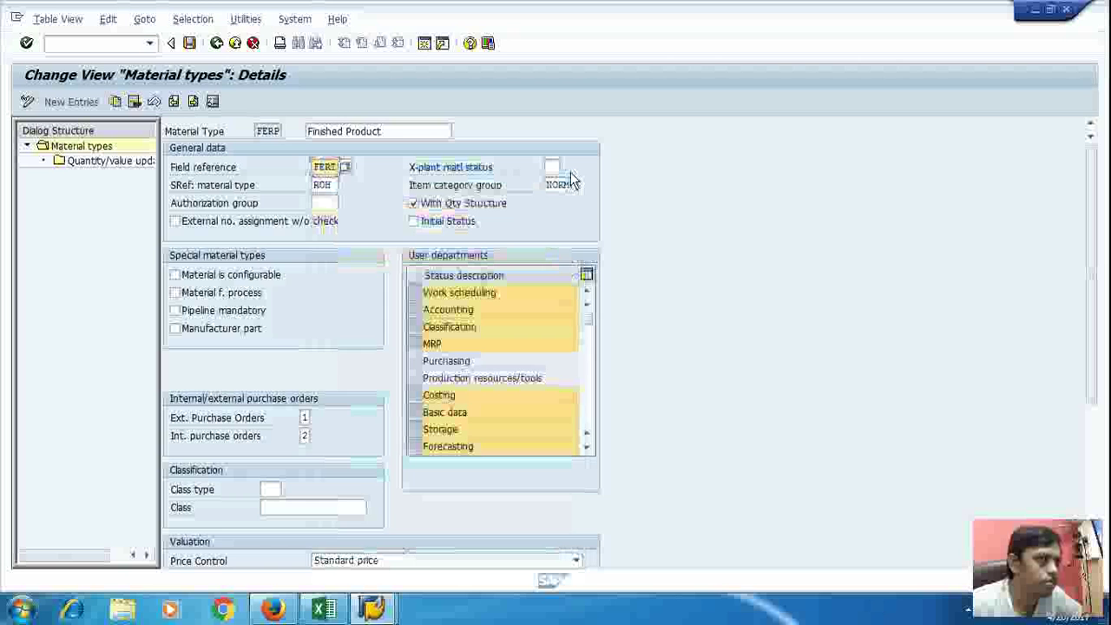
- Save FERP to the customizing request and exit back to the IMG structure
left_click(189, 42)
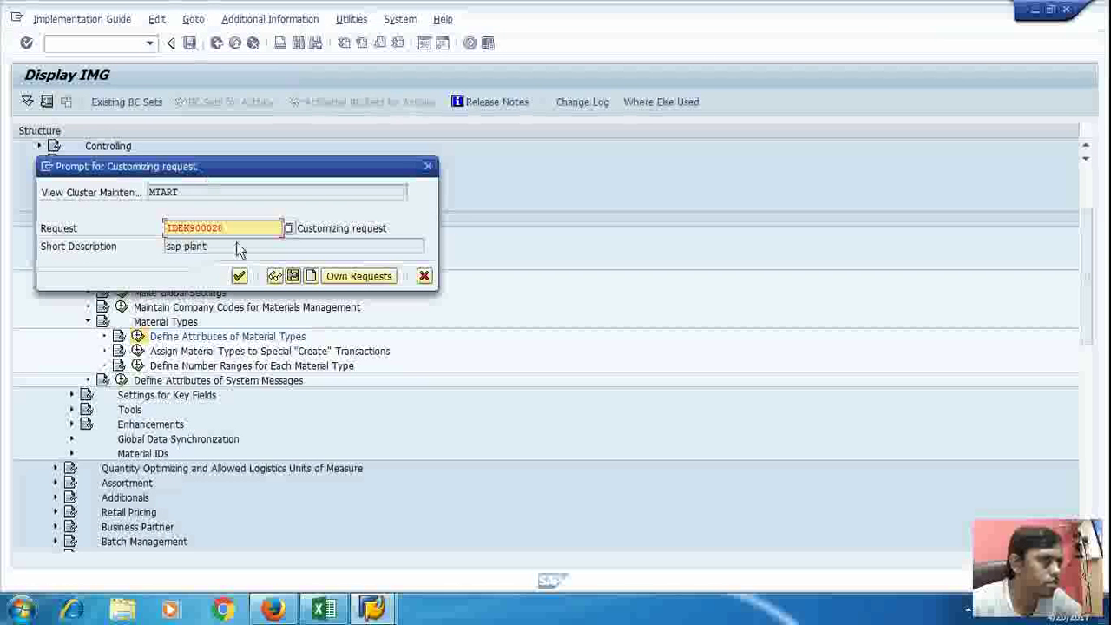
left_click(240, 276)
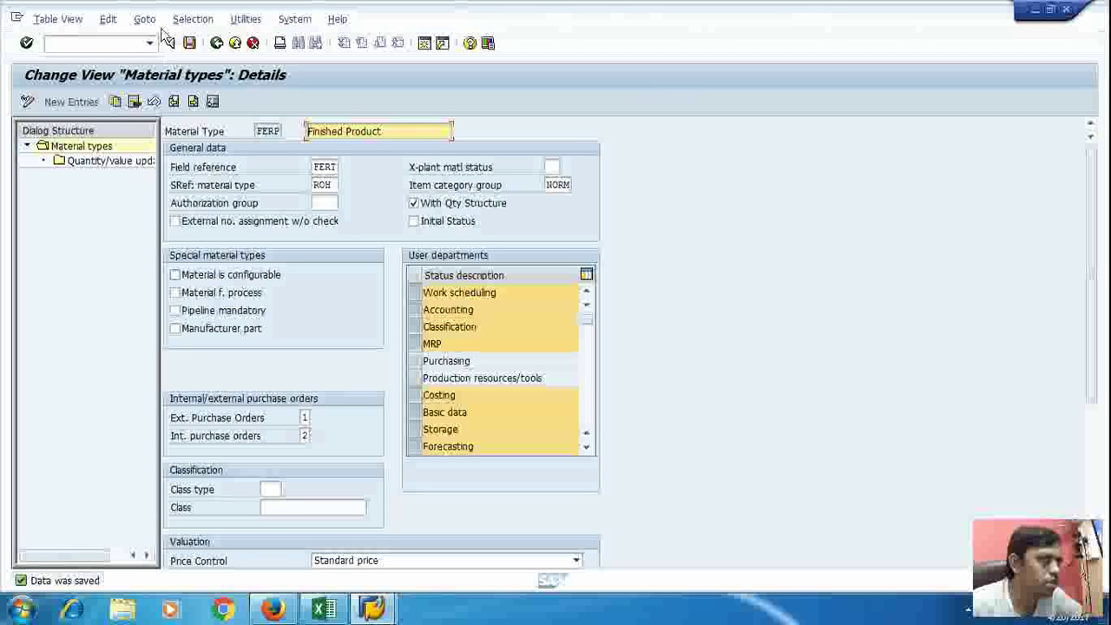
left_click(232, 45)
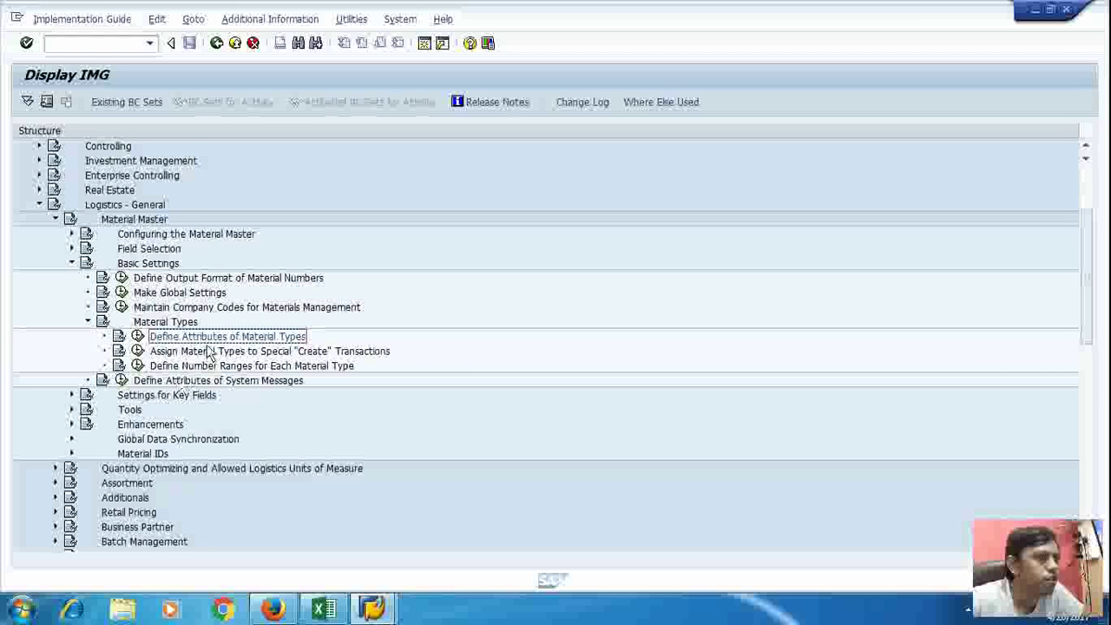
- Expand Production > Basic Data > Bill of Material > General Data > BOM Usage in the IMG tree
scroll(213, 348, "down", 5)
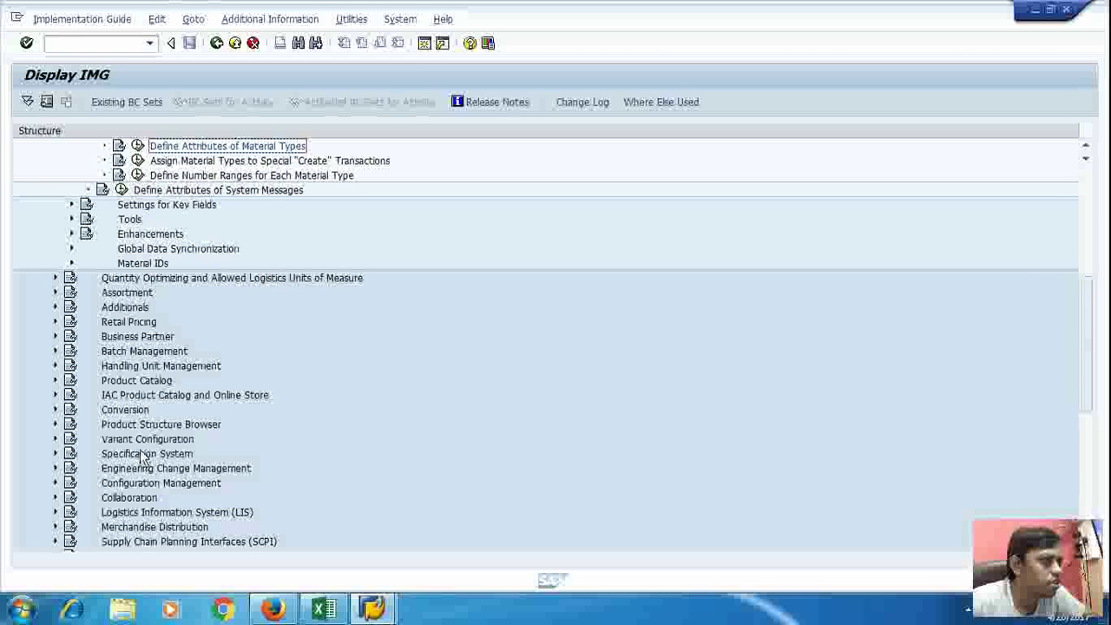
scroll(140, 452, "down", 3)
scroll(140, 444, "down", 4)
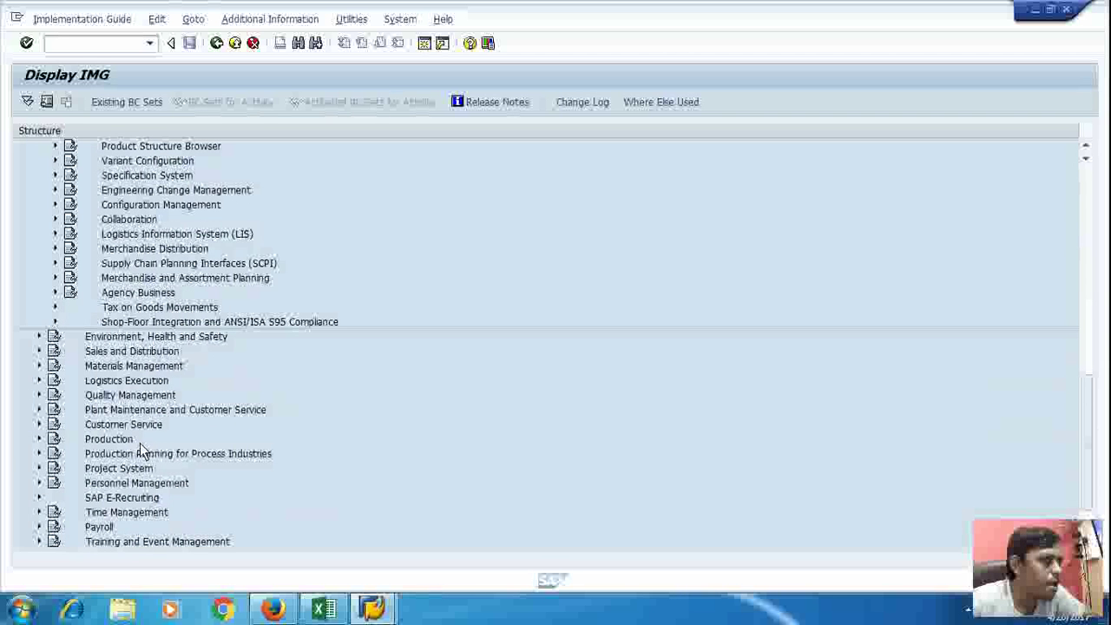
left_click(37, 440)
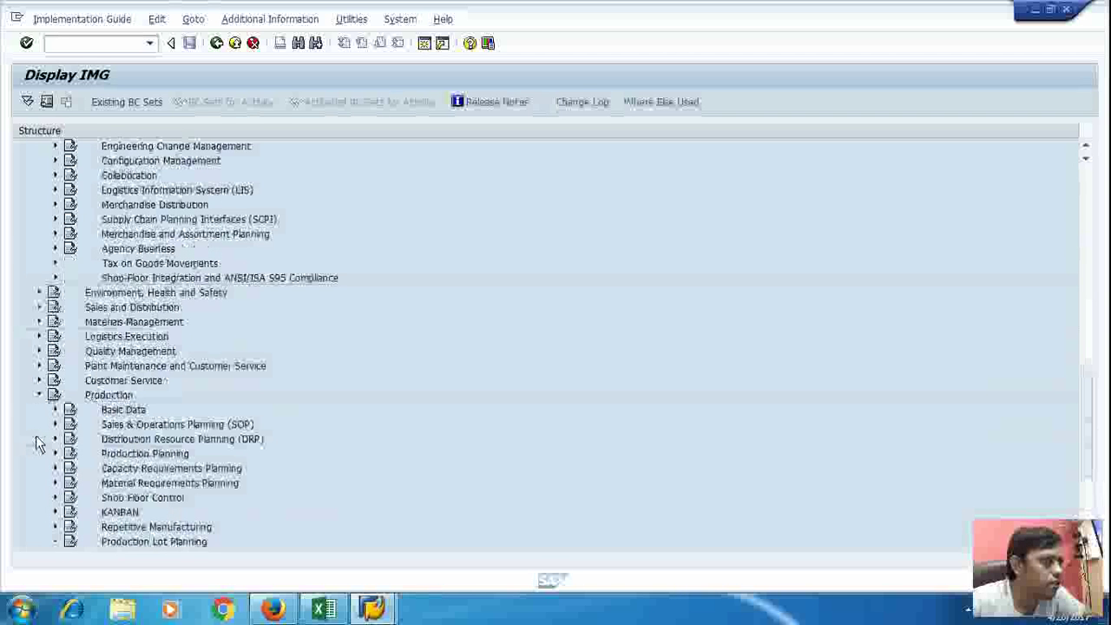
left_click(55, 410)
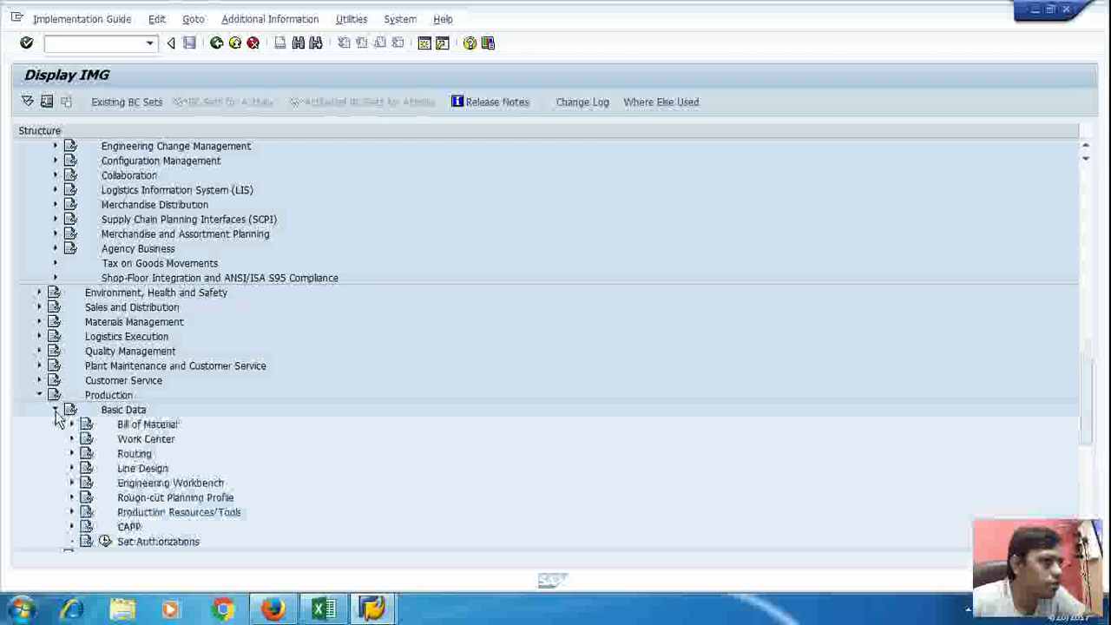
left_click(71, 424)
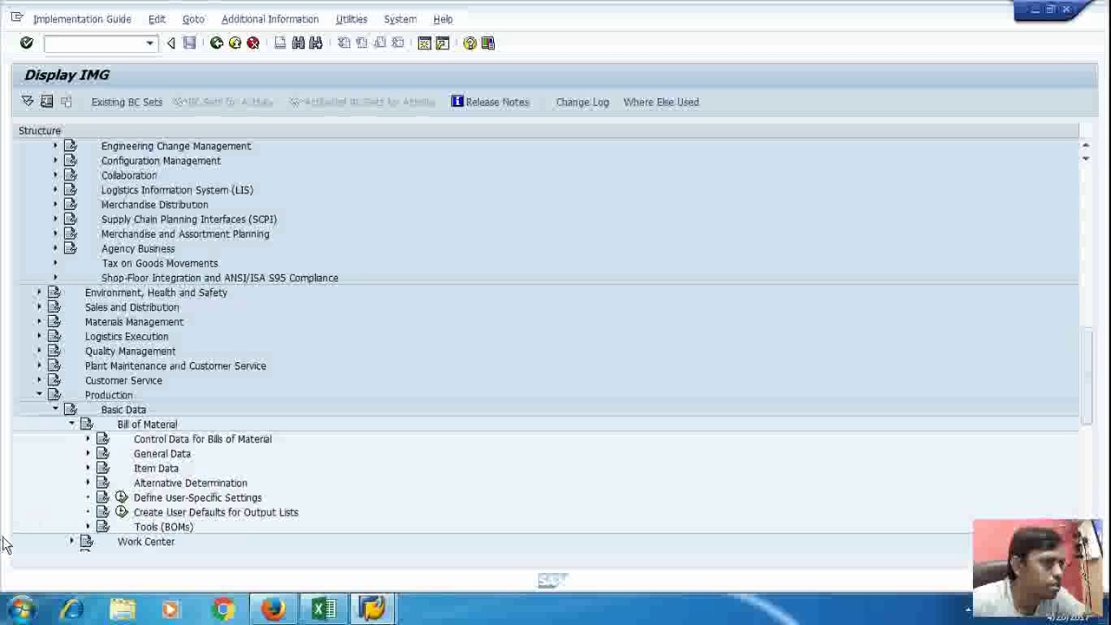
left_click(88, 453)
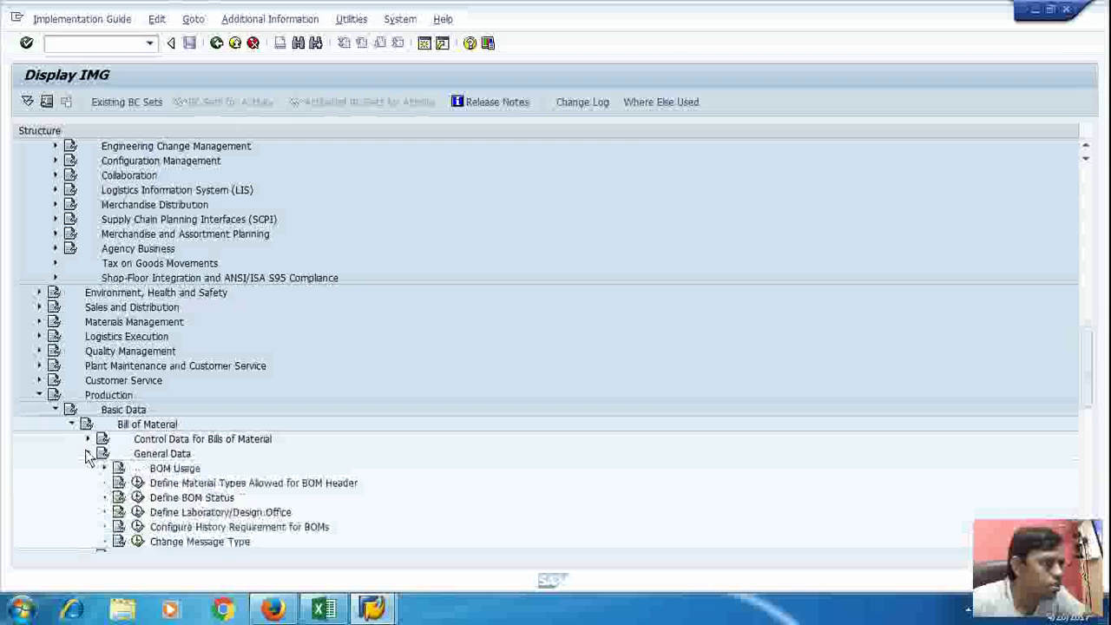
left_click(104, 468)
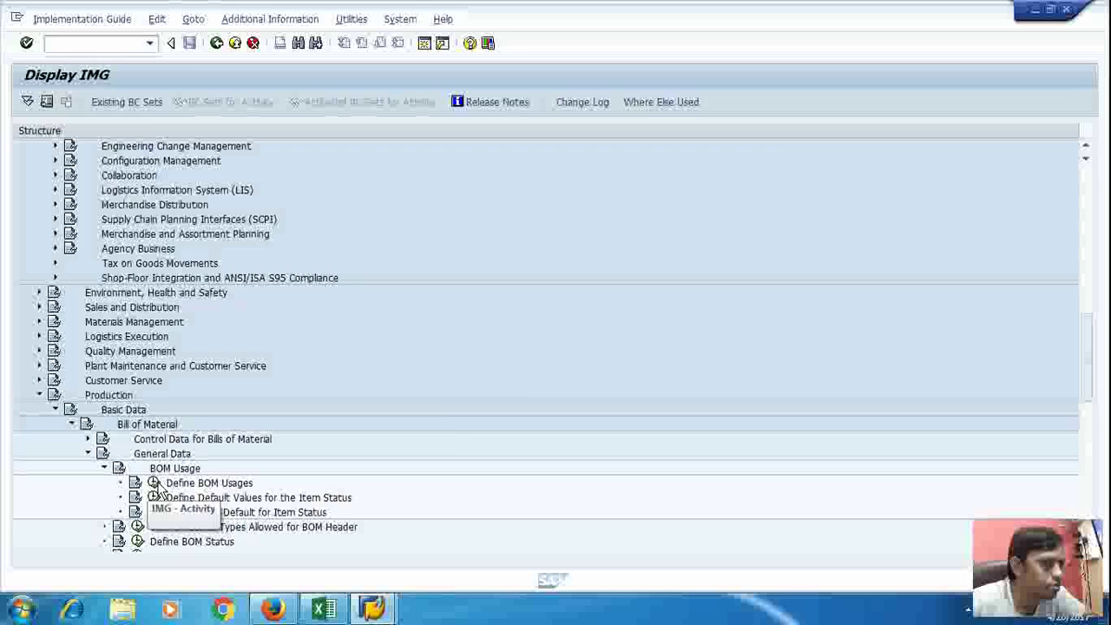
left_click(156, 486)
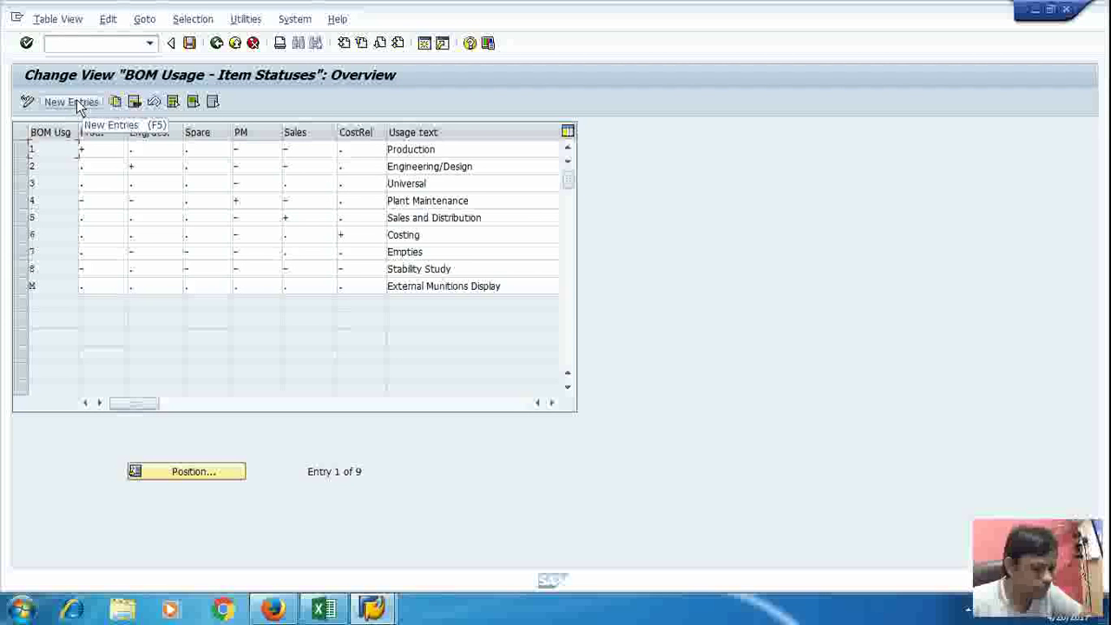
left_click(19, 154)
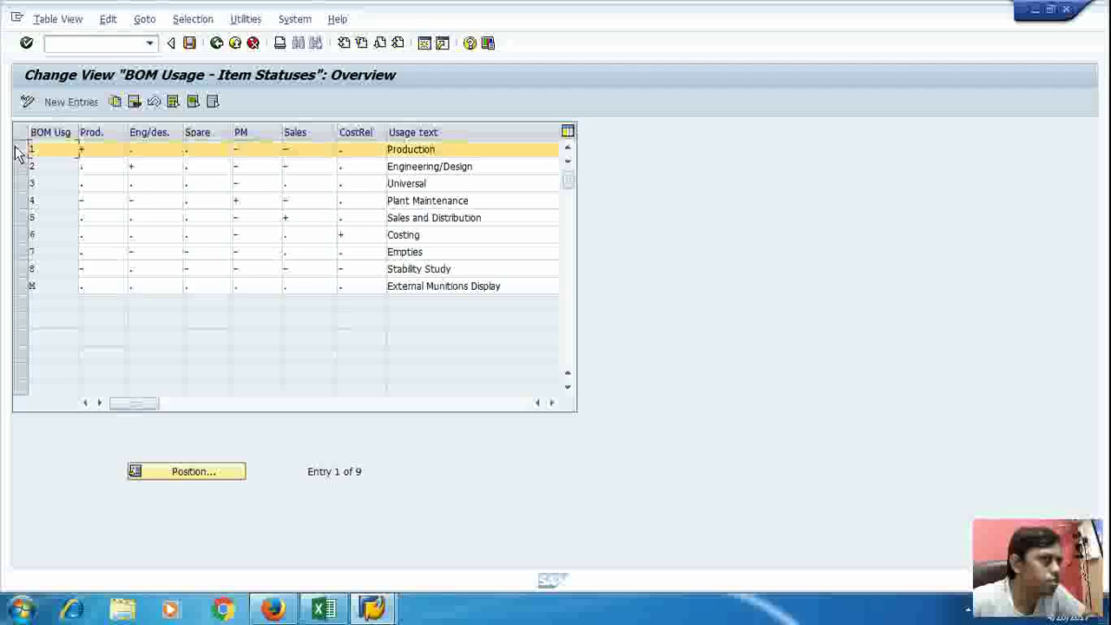
left_click(71, 100)
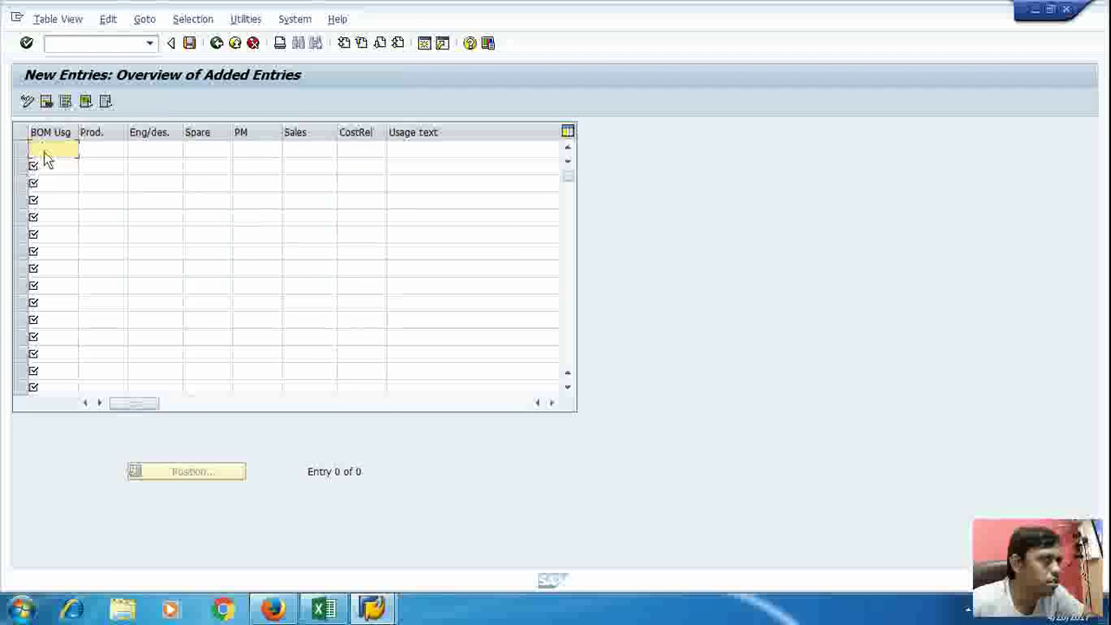
left_click(110, 152)
left_click(157, 150)
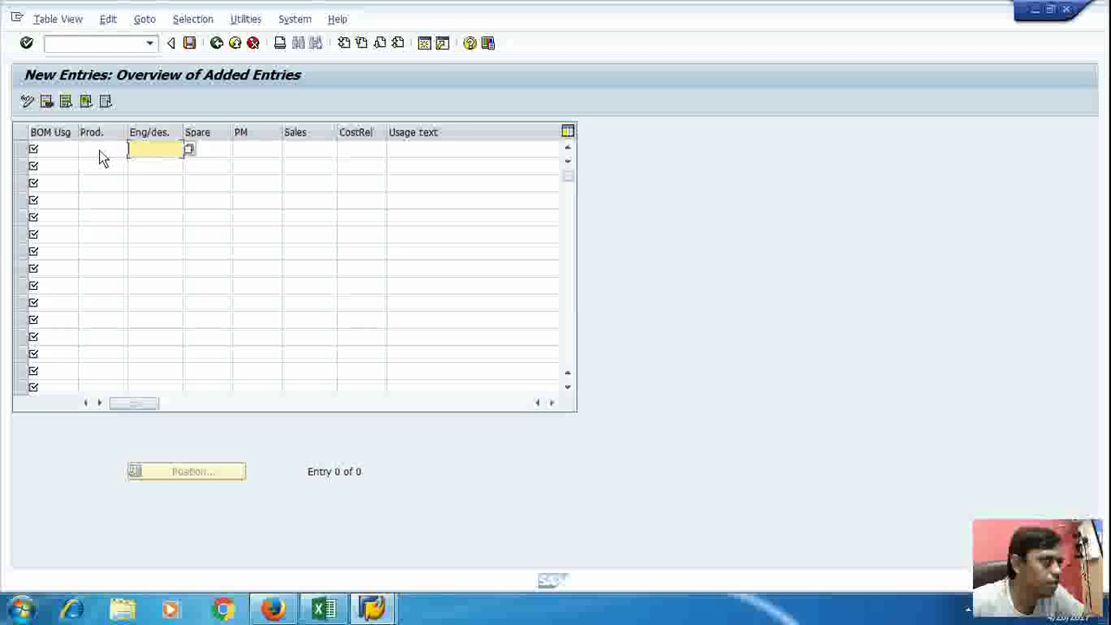
left_click(111, 154)
left_click(134, 151)
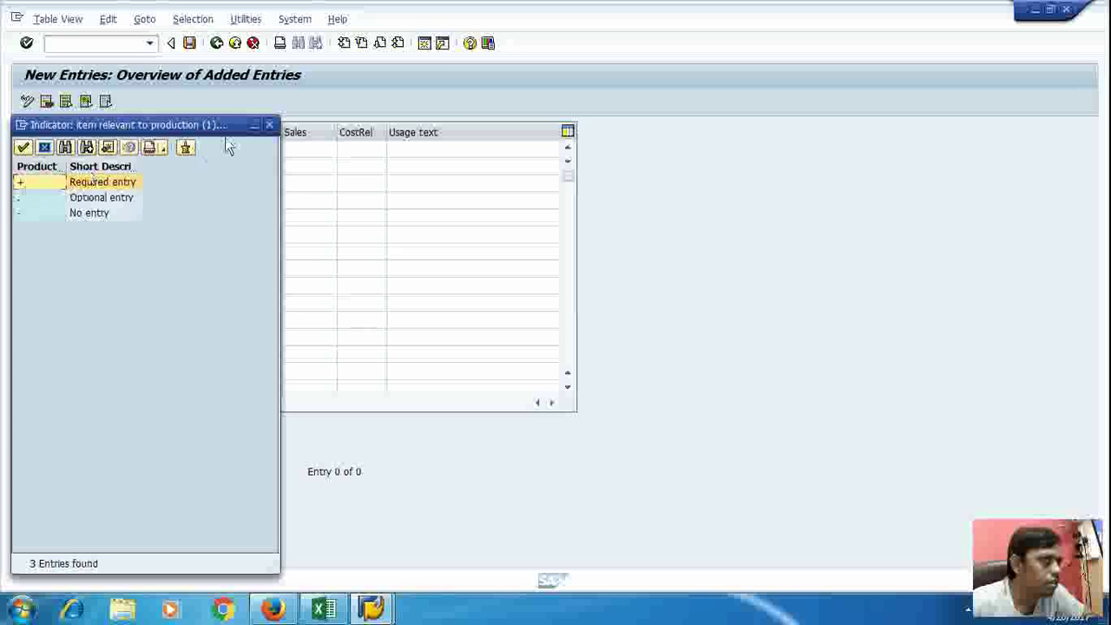
left_click(270, 126)
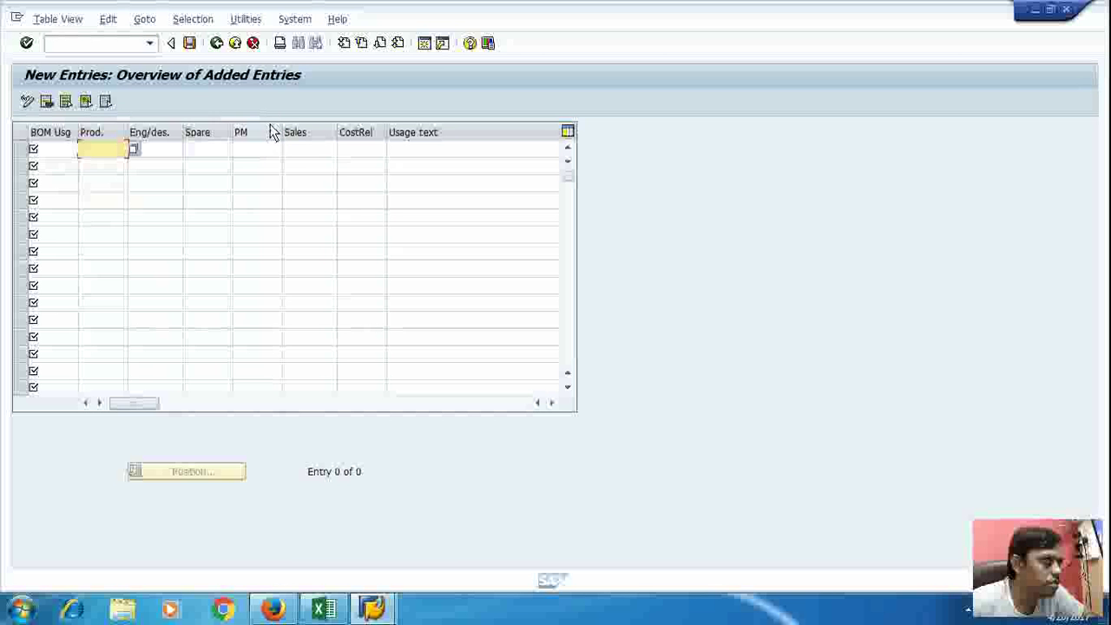
left_click(217, 44)
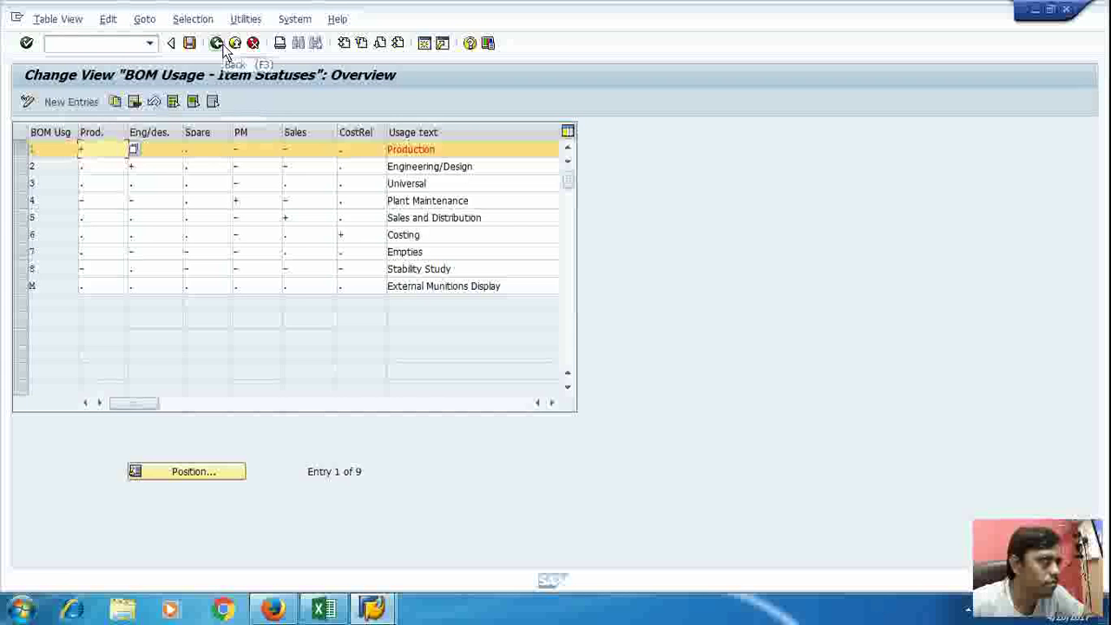
left_click(217, 44)
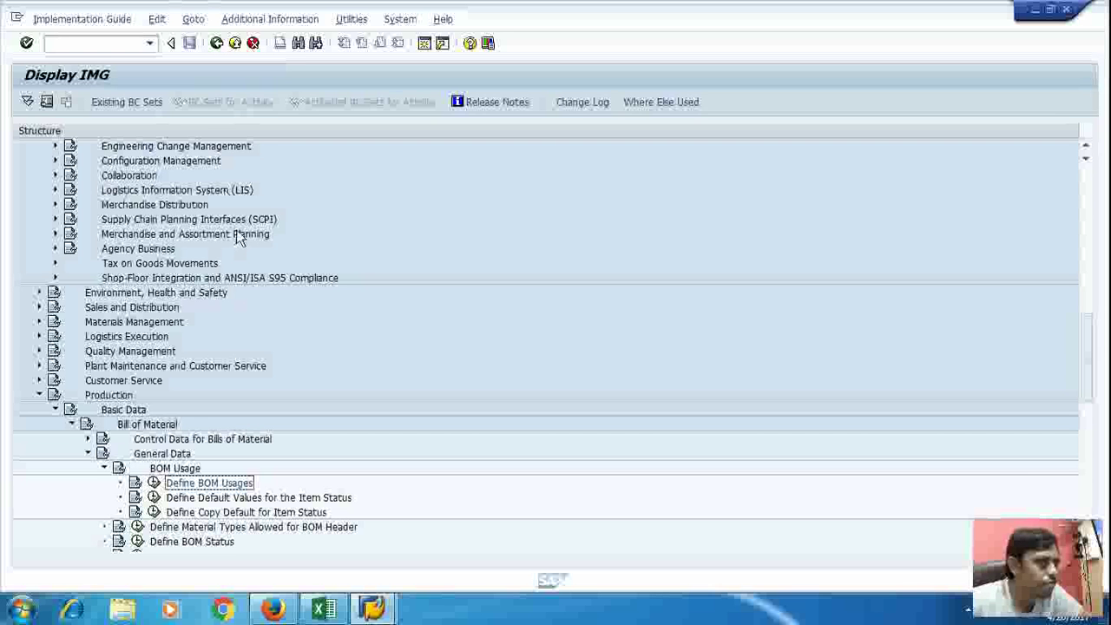
- Run Define Material Types Allowed for BOM Header and review the BOM usage values
scroll(242, 244, "down", 4)
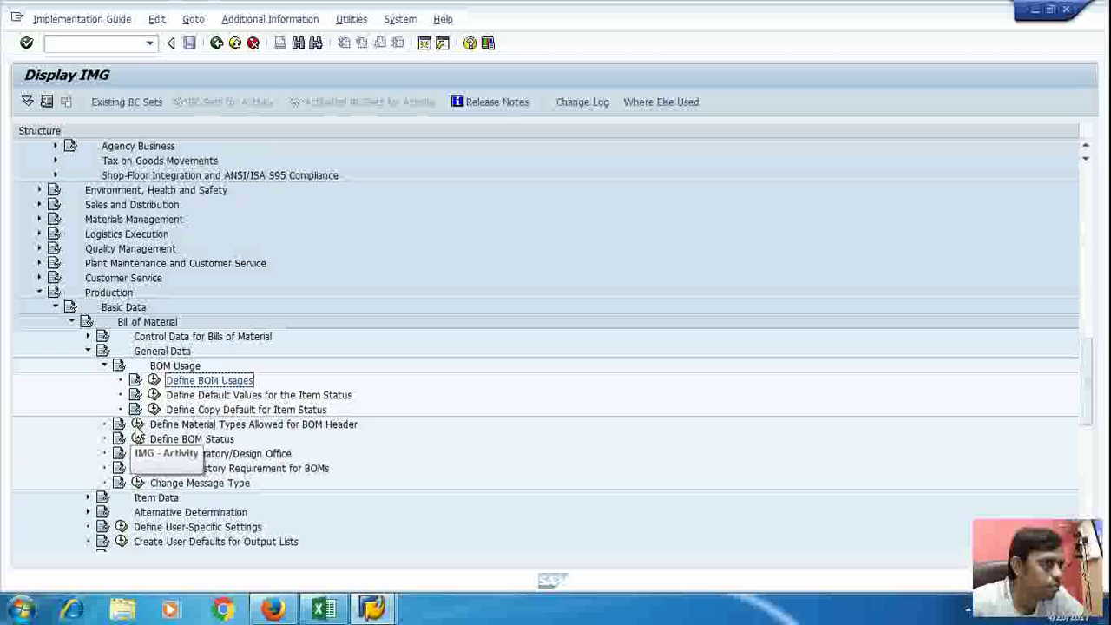
left_click(137, 425)
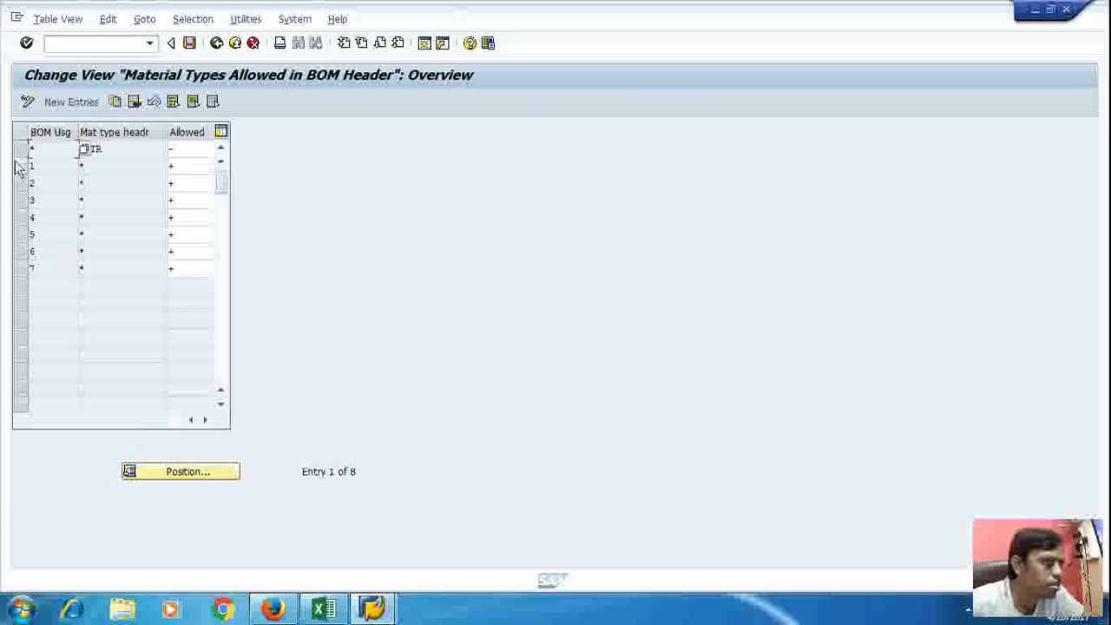
left_click(83, 150)
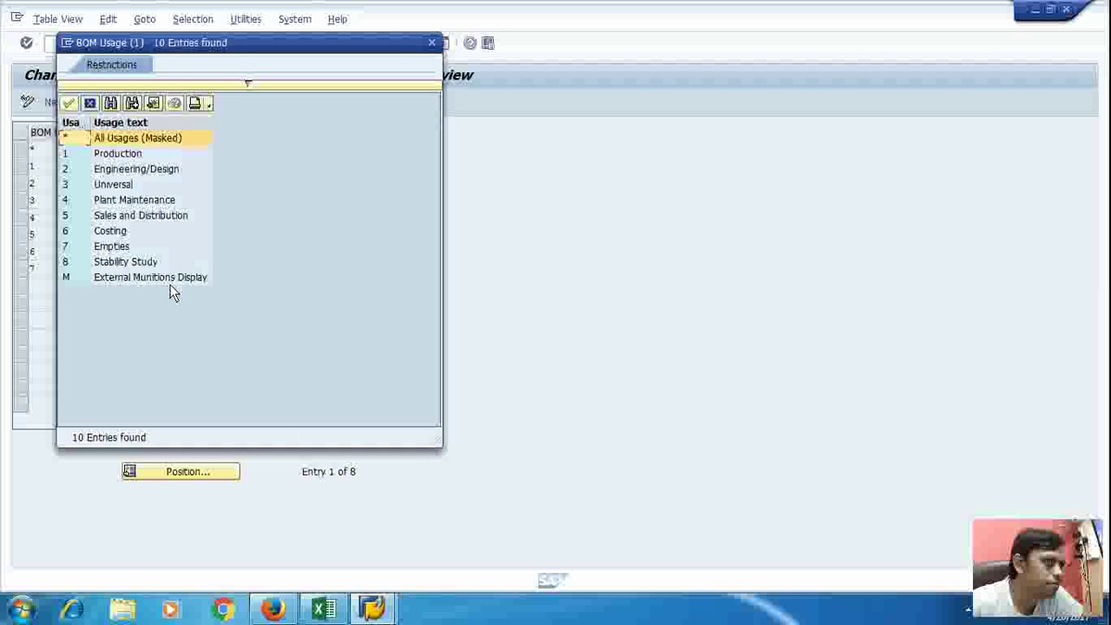
left_click(434, 43)
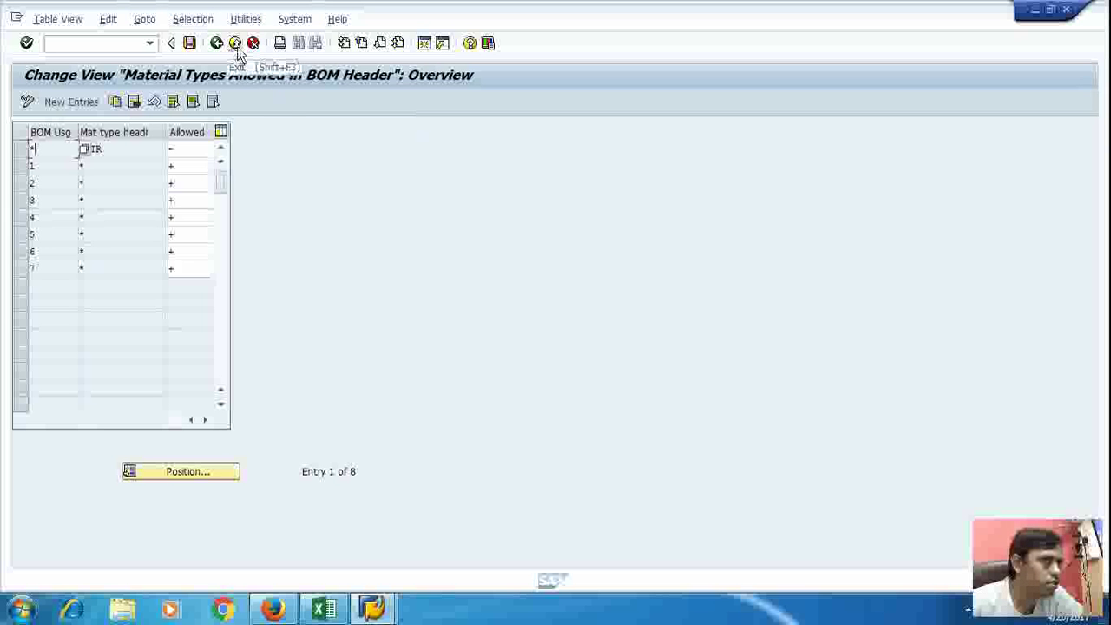
- Leave the material-types table for the IMG and run Define BOM Status
left_click(84, 105)
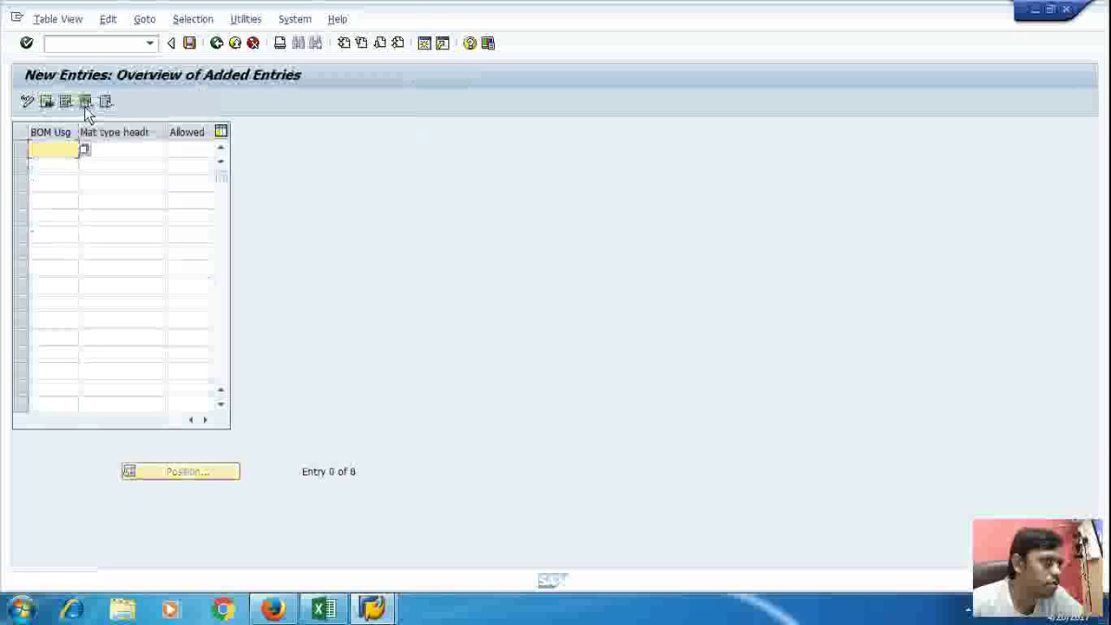
left_click(235, 45)
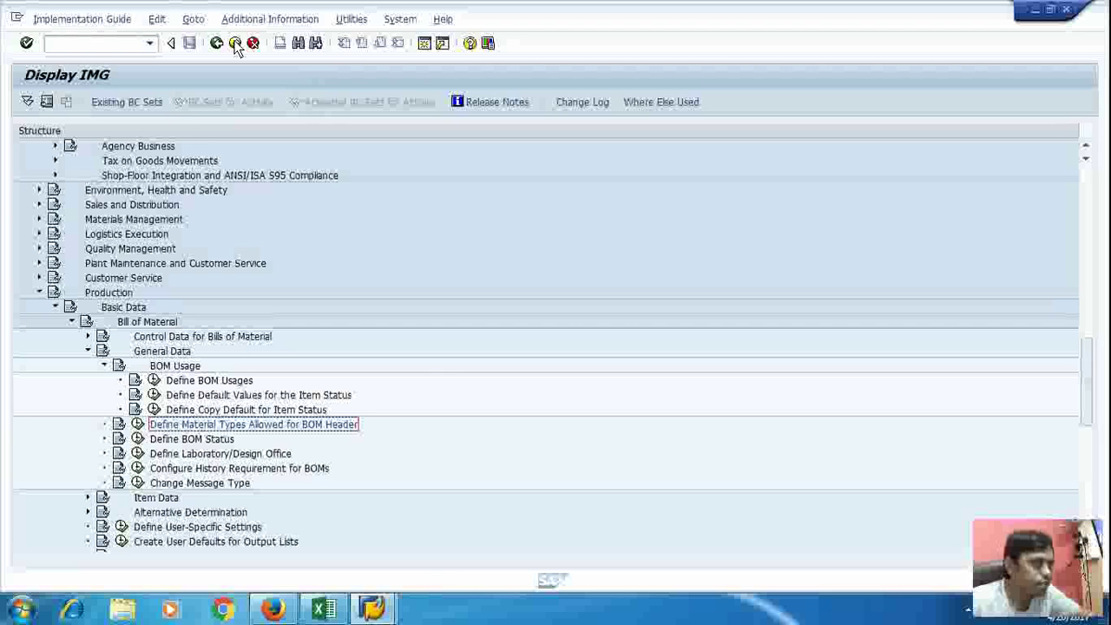
left_click(138, 439)
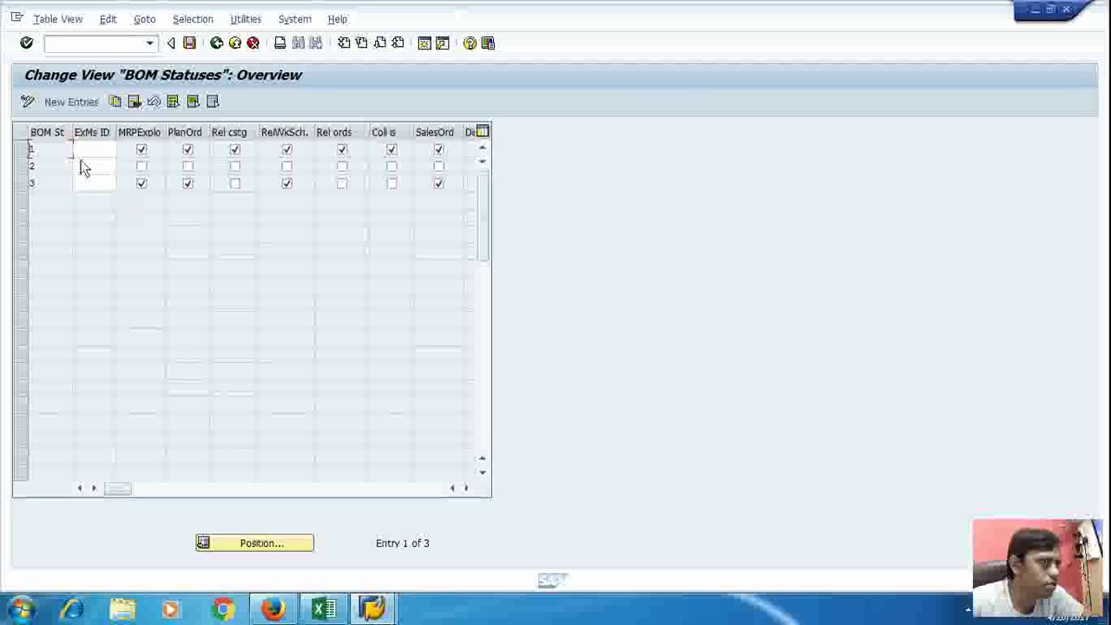
- Scroll the BOM Statuses table right to bring the Description column into view
double_click(43, 158)
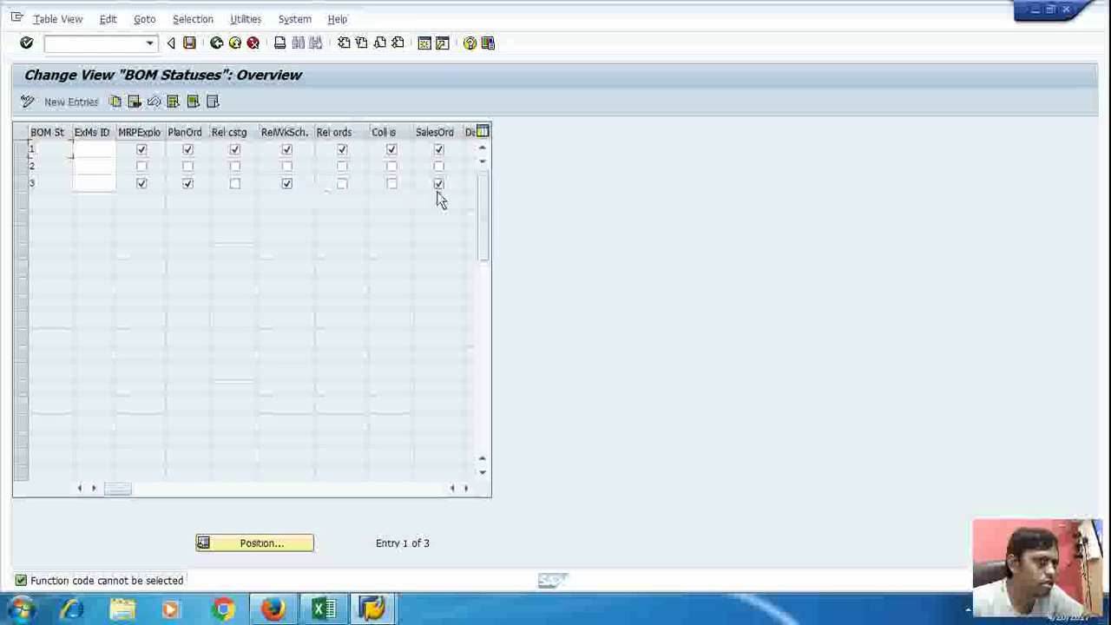
left_click(466, 488)
left_click(466, 488)
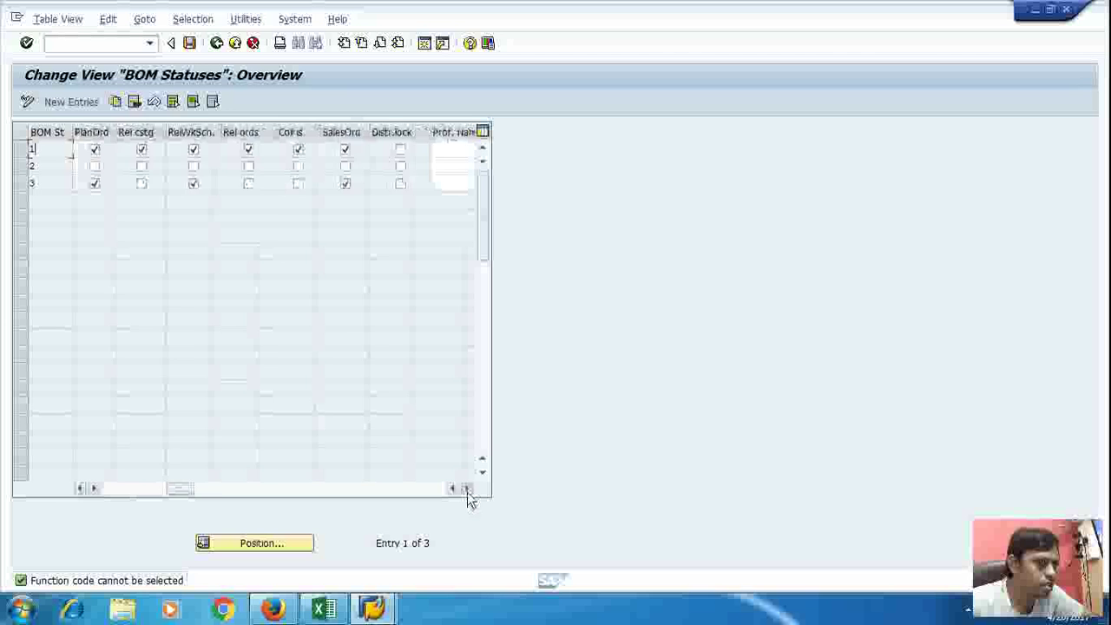
left_click(466, 487)
left_click(466, 488)
left_click(466, 488)
left_click(466, 487)
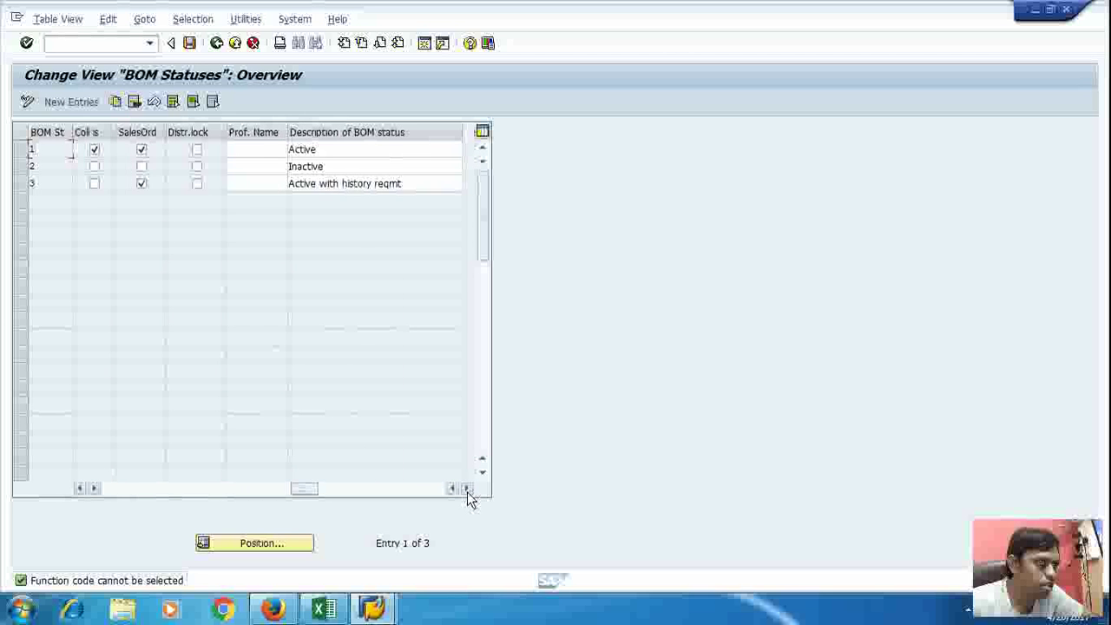
left_click(466, 488)
left_click(466, 488)
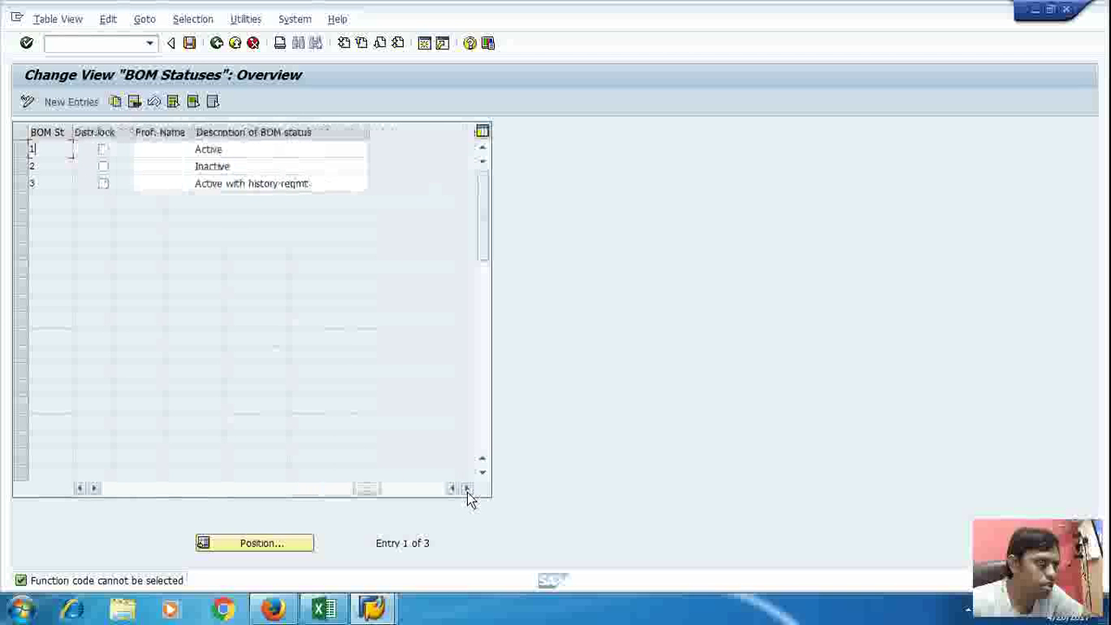
- Review the Active, Inactive and Active with history reqmt descriptions, then exit to the IMG
left_click(284, 157)
left_click(284, 173)
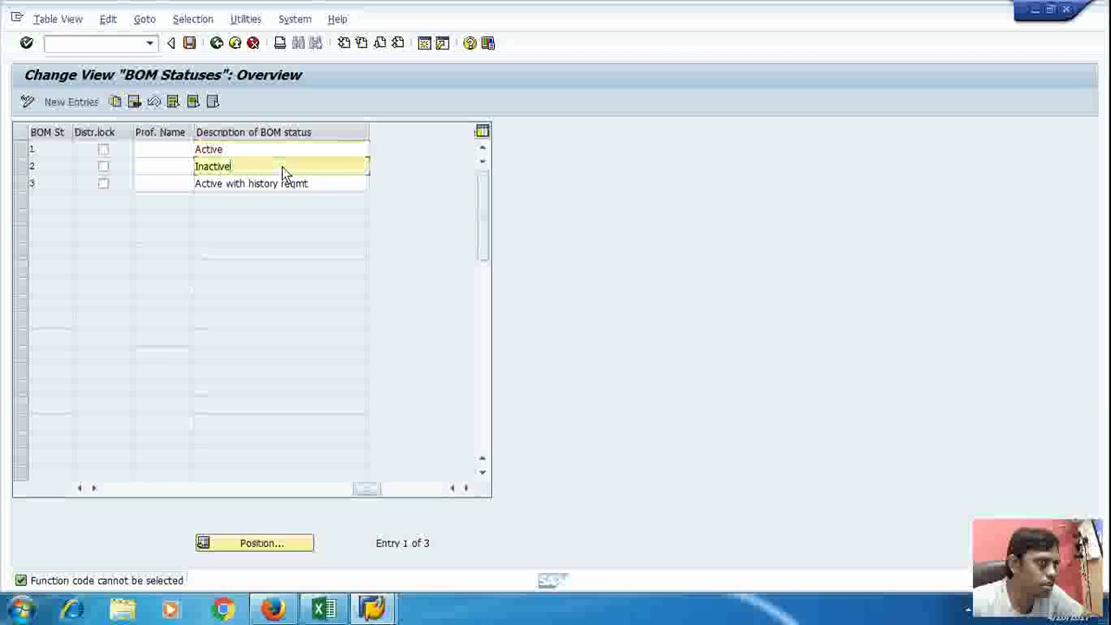
left_click(322, 185)
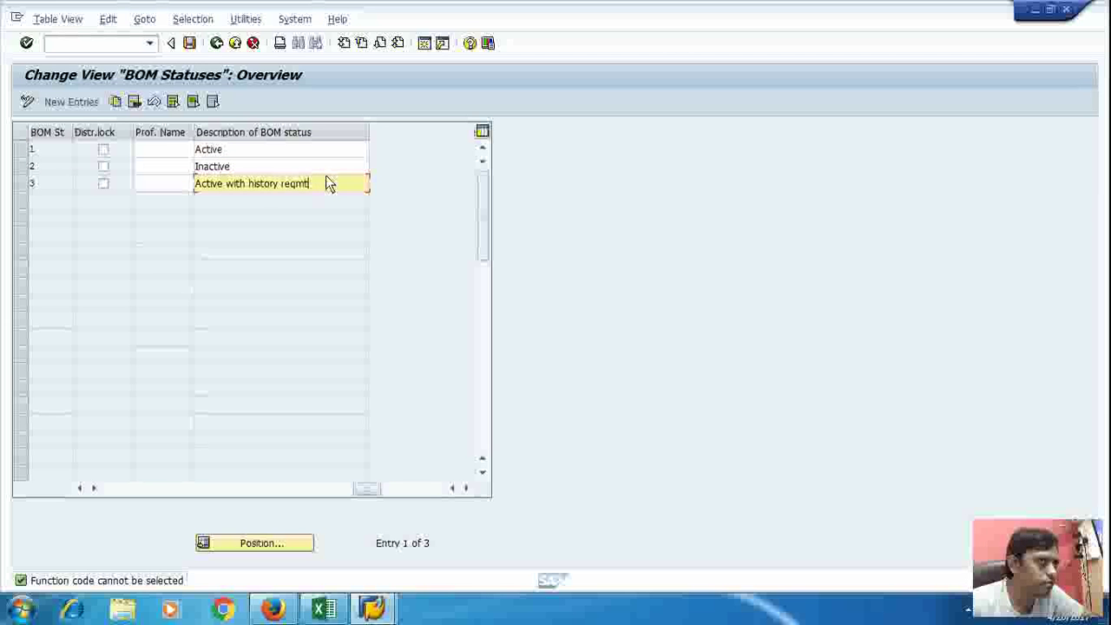
left_click(326, 168)
left_click(326, 151)
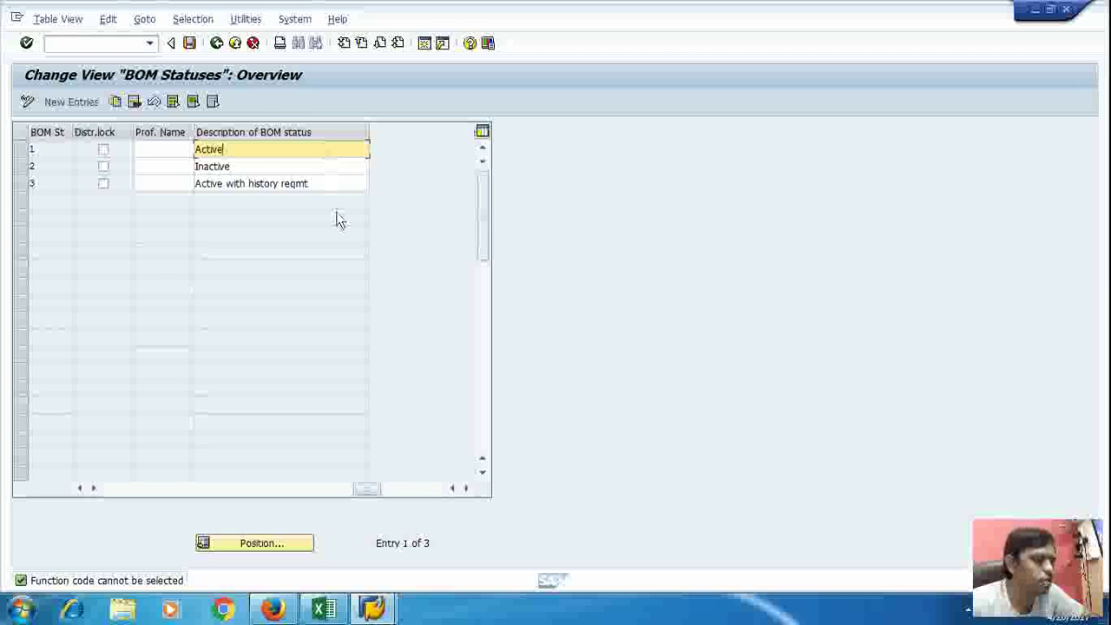
scroll(353, 263, "down", 2)
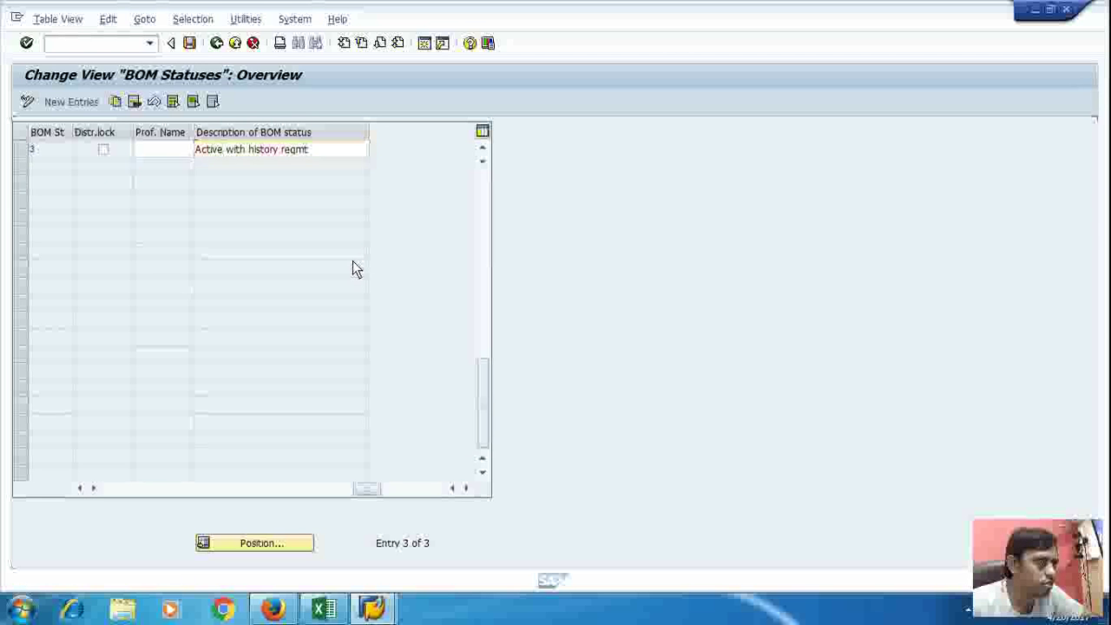
scroll(353, 263, "up", 2)
left_click_drag(370, 491, 122, 489)
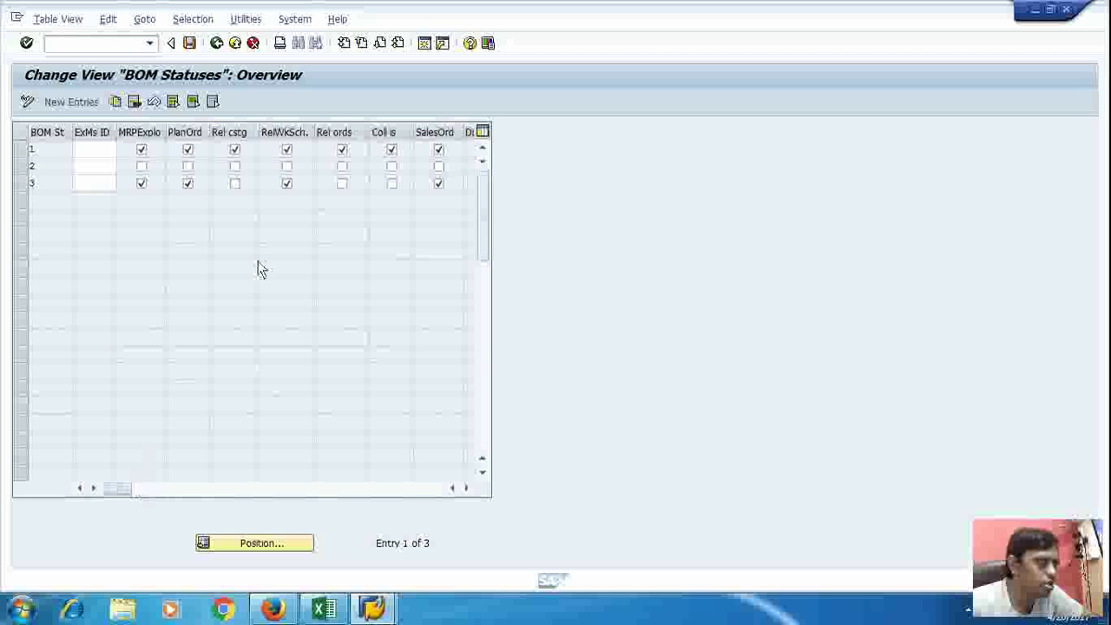
left_click(235, 44)
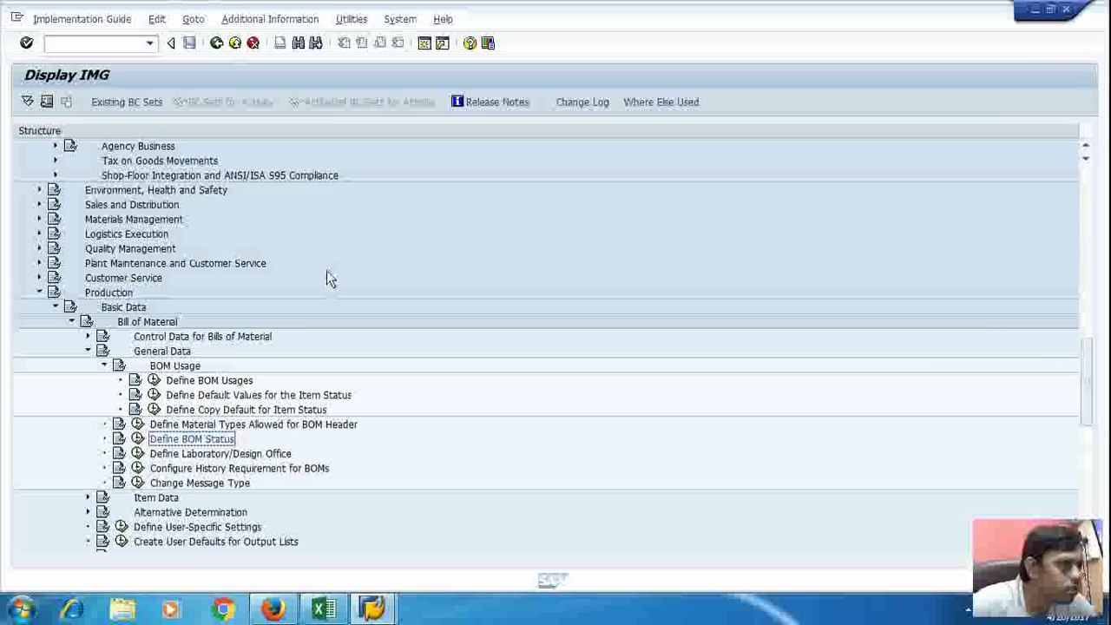
- Check the Production usage entry in BOMs with History Requirement, save, and exit to IMG
left_click(138, 468)
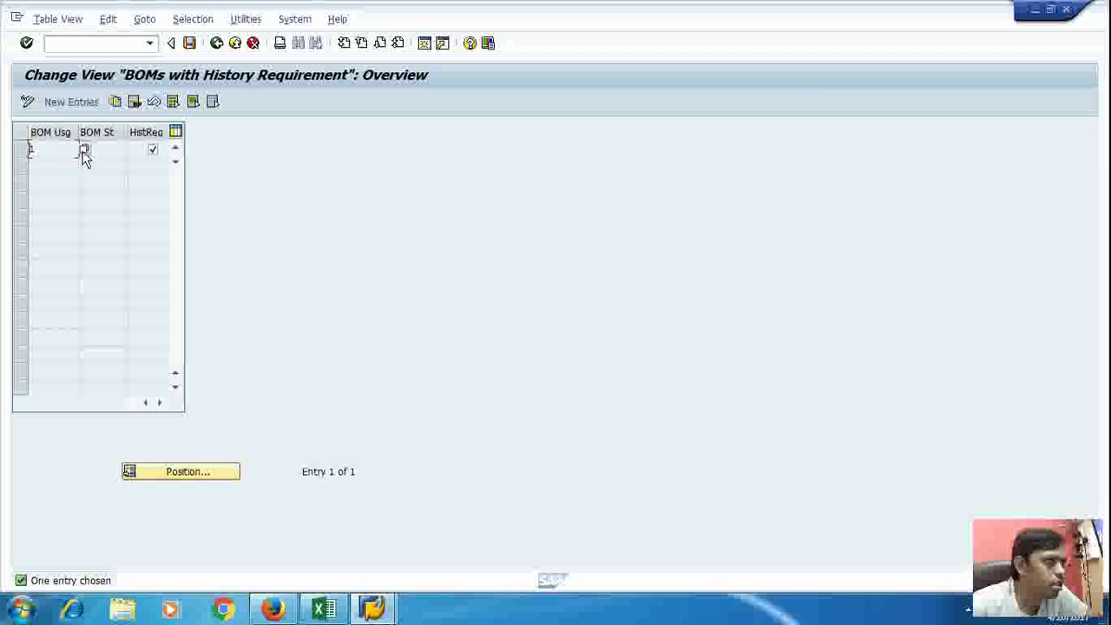
key("F4")
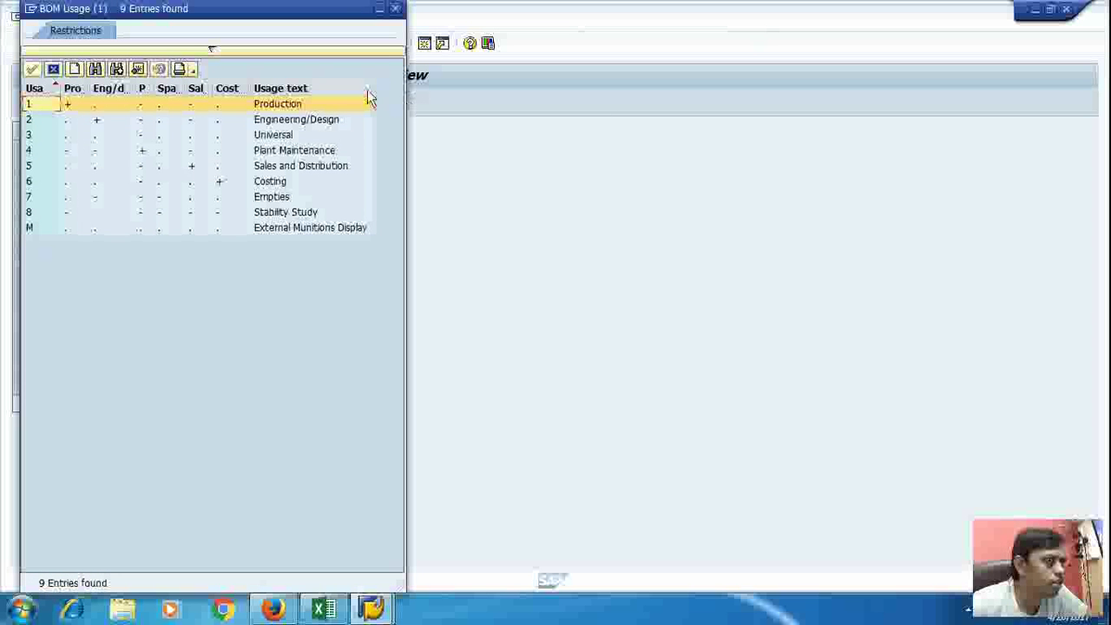
left_click(328, 107)
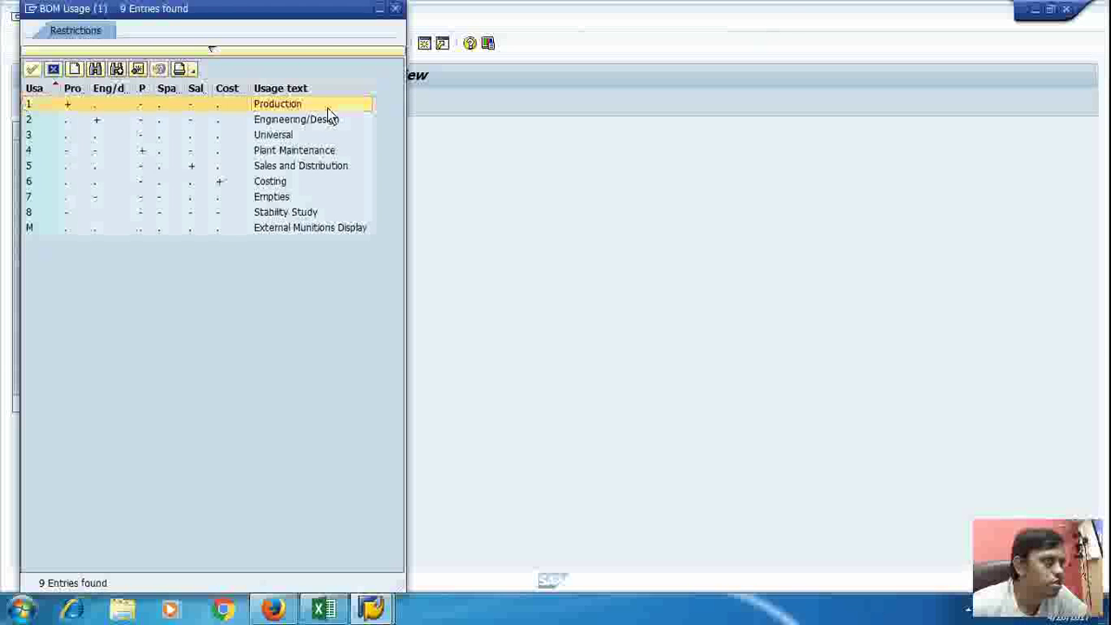
left_click(38, 104)
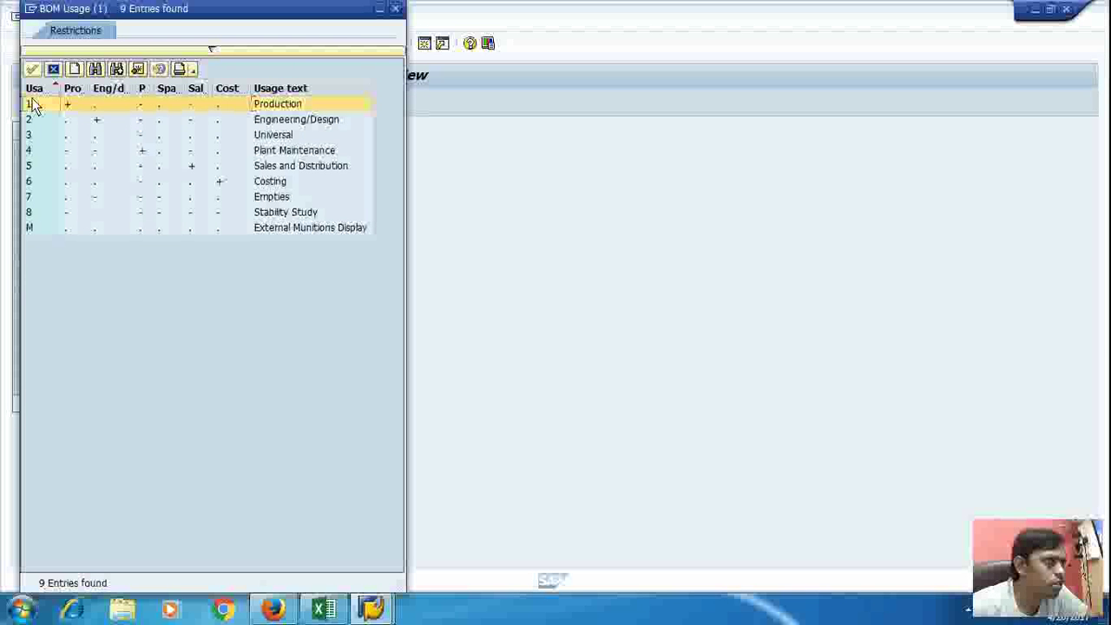
left_click(395, 7)
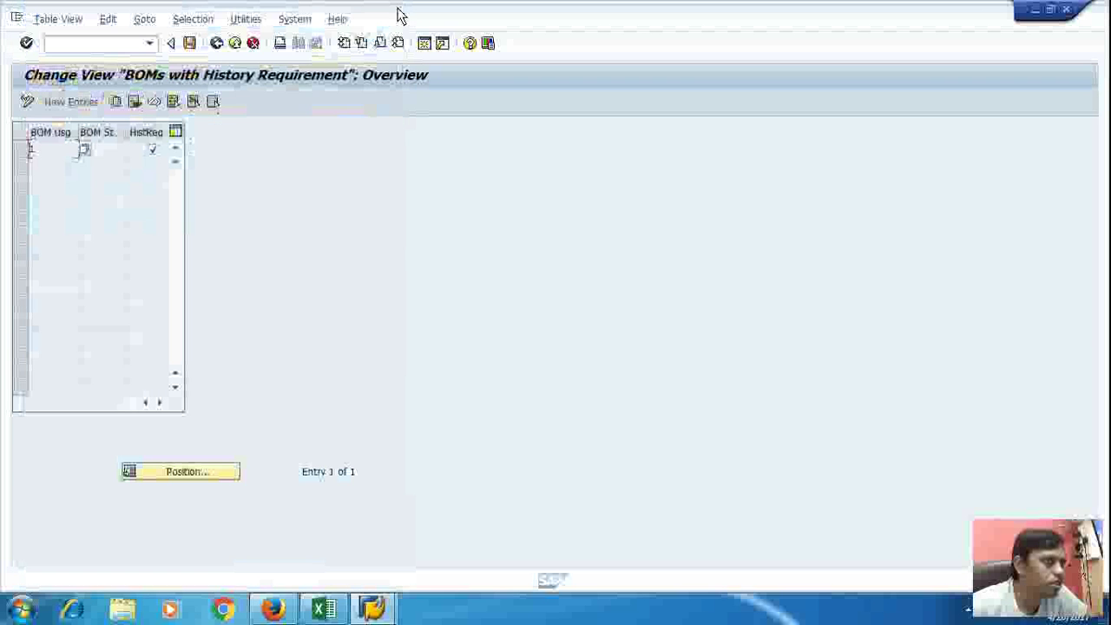
left_click(191, 45)
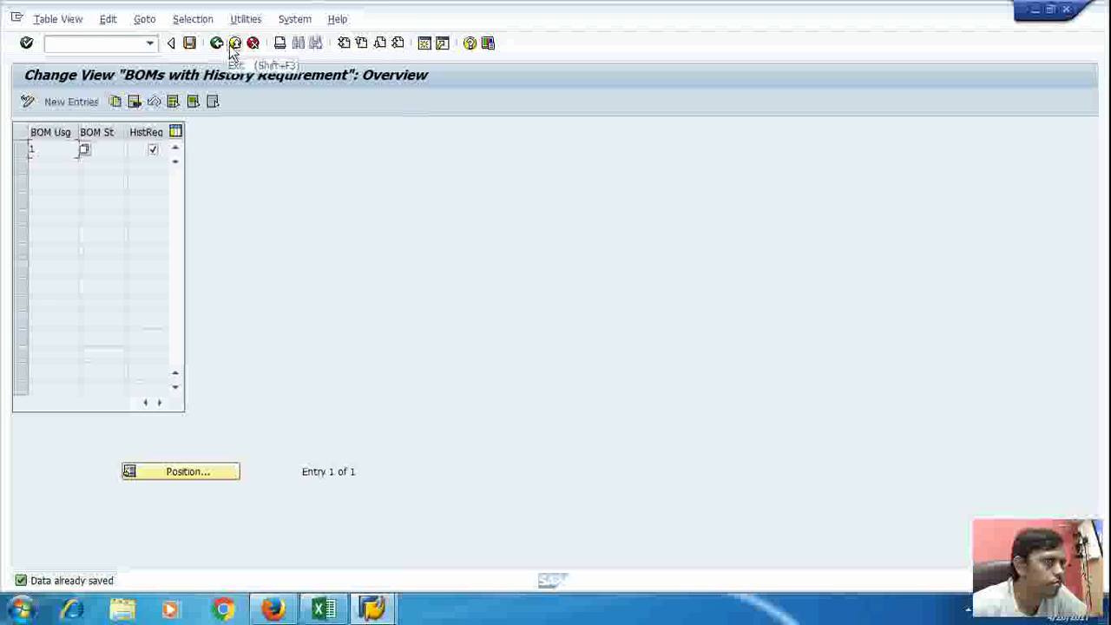
left_click(233, 45)
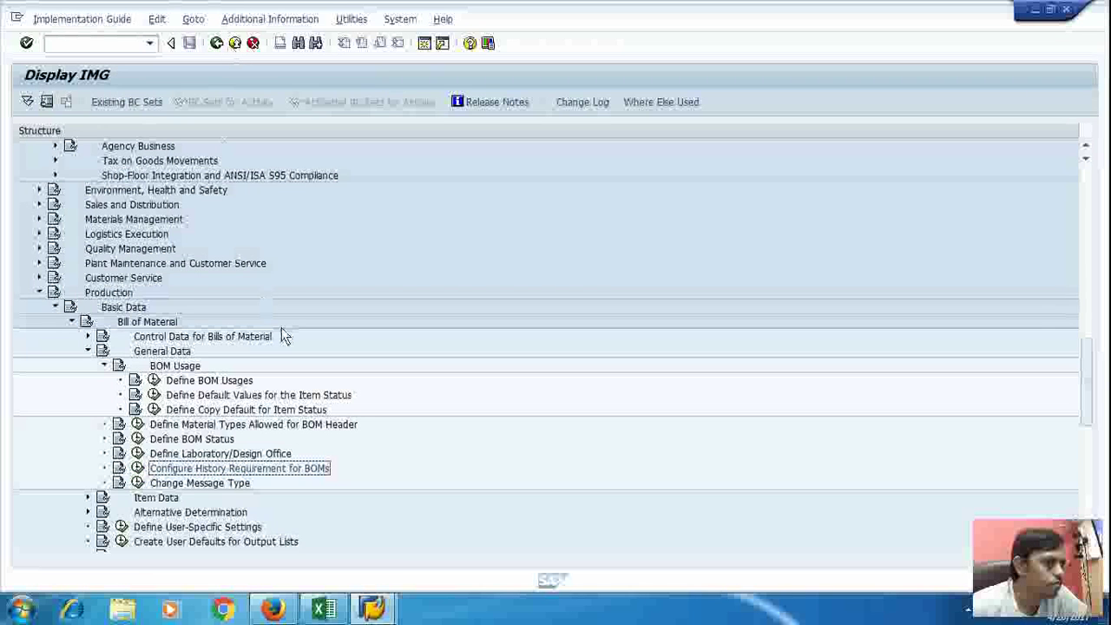
- Expand Item Data under Bill of Material to list Define Item Categories and related activities
scroll(282, 336, "down", 2)
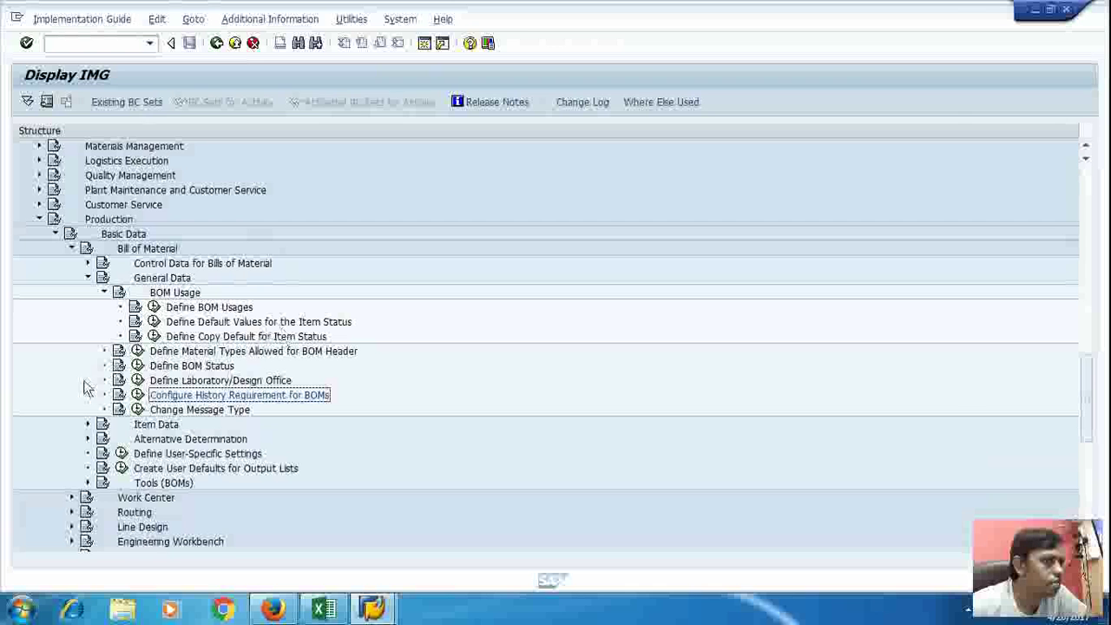
left_click(87, 424)
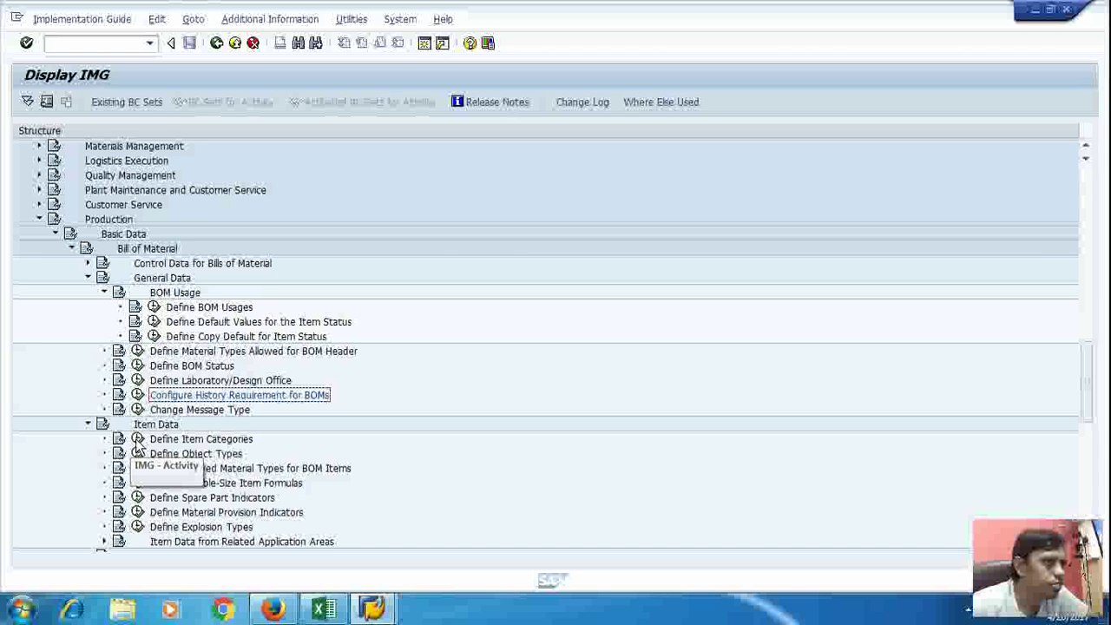
left_click(137, 440)
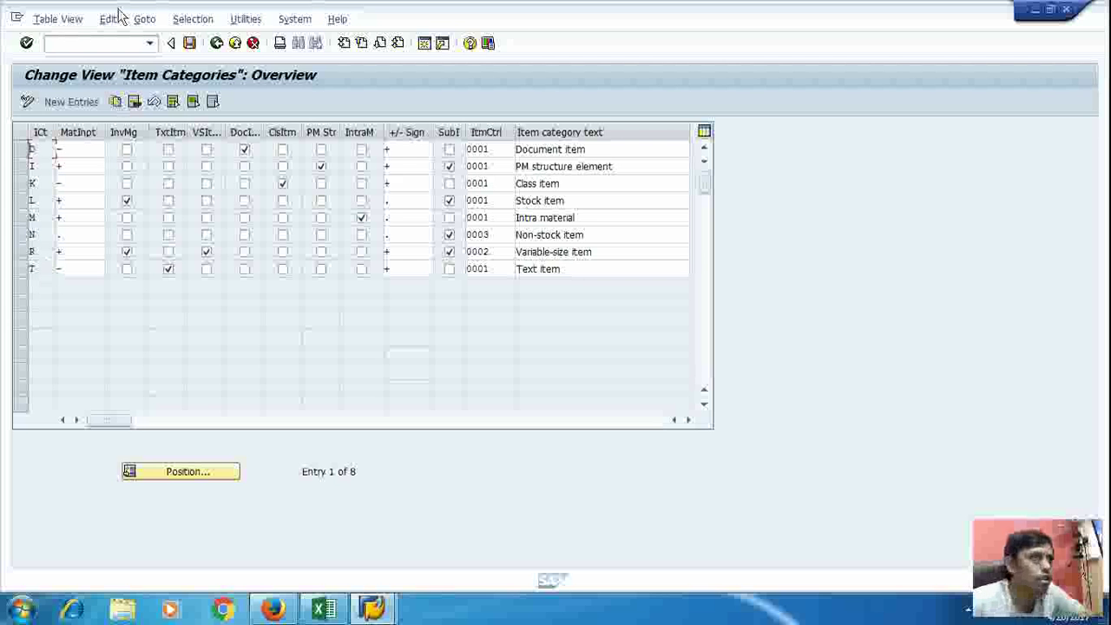
left_click(235, 43)
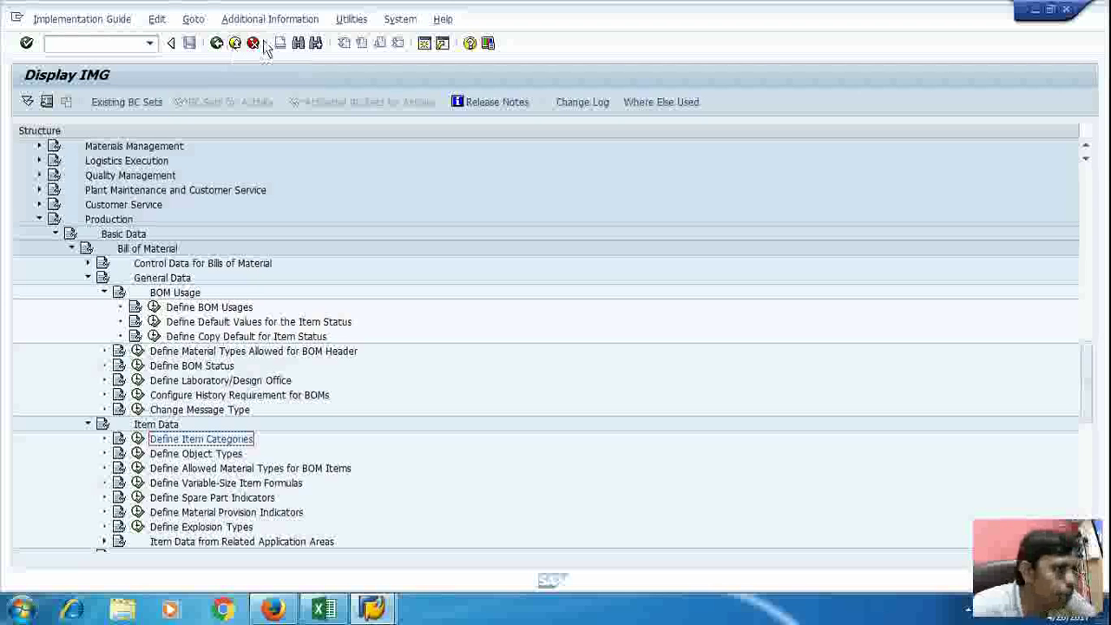
left_click(137, 483)
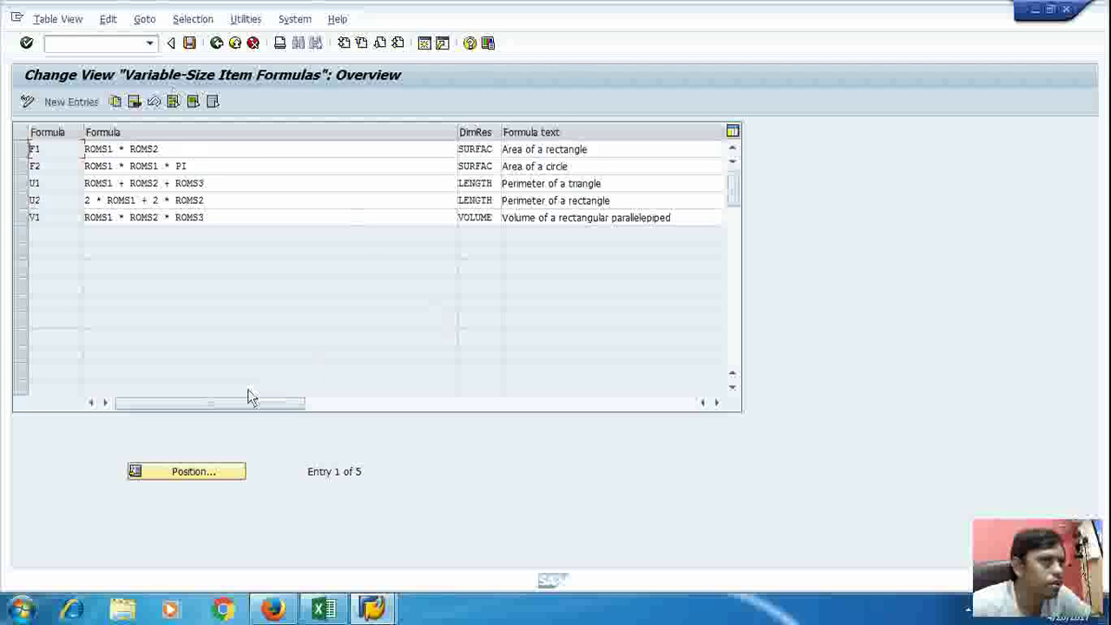
left_click_drag(241, 401, 374, 403)
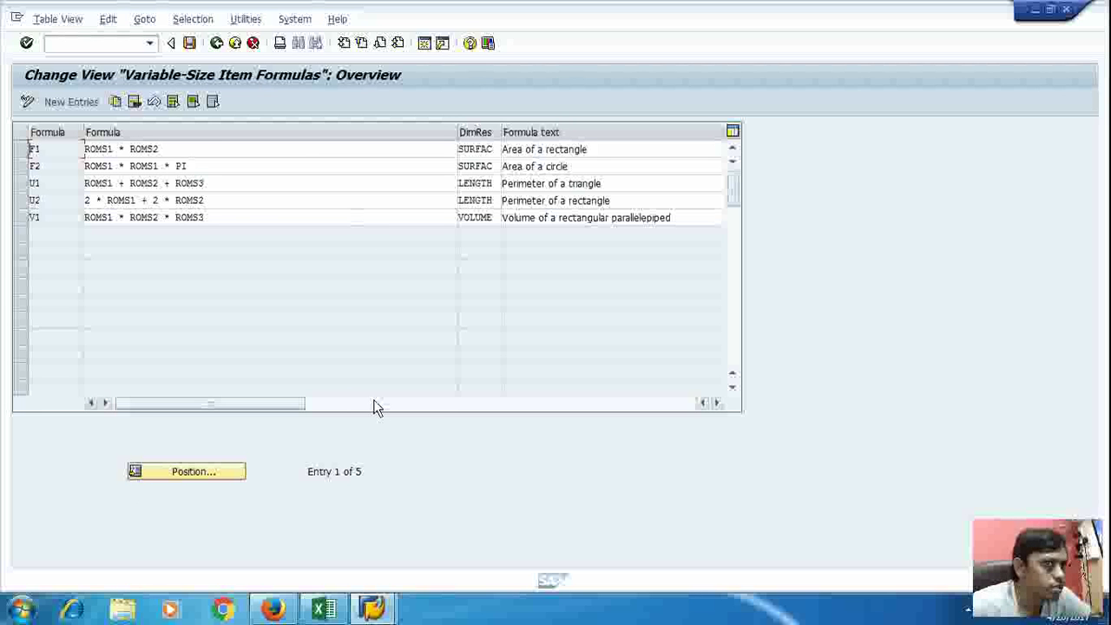
left_click(434, 404)
left_click_drag(434, 404, 184, 406)
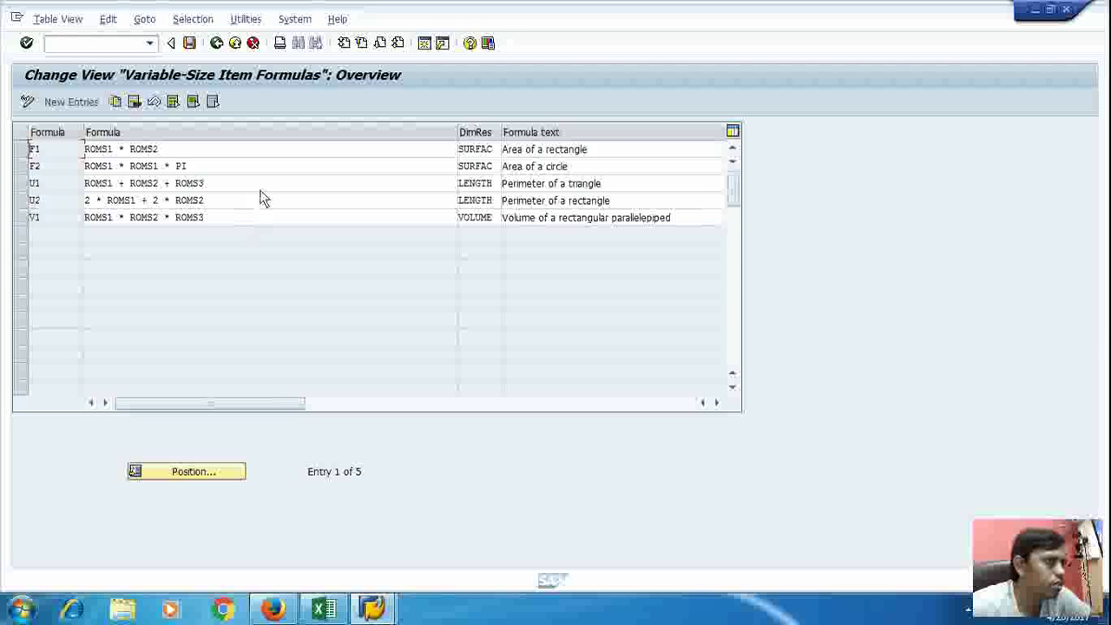
left_click(71, 102)
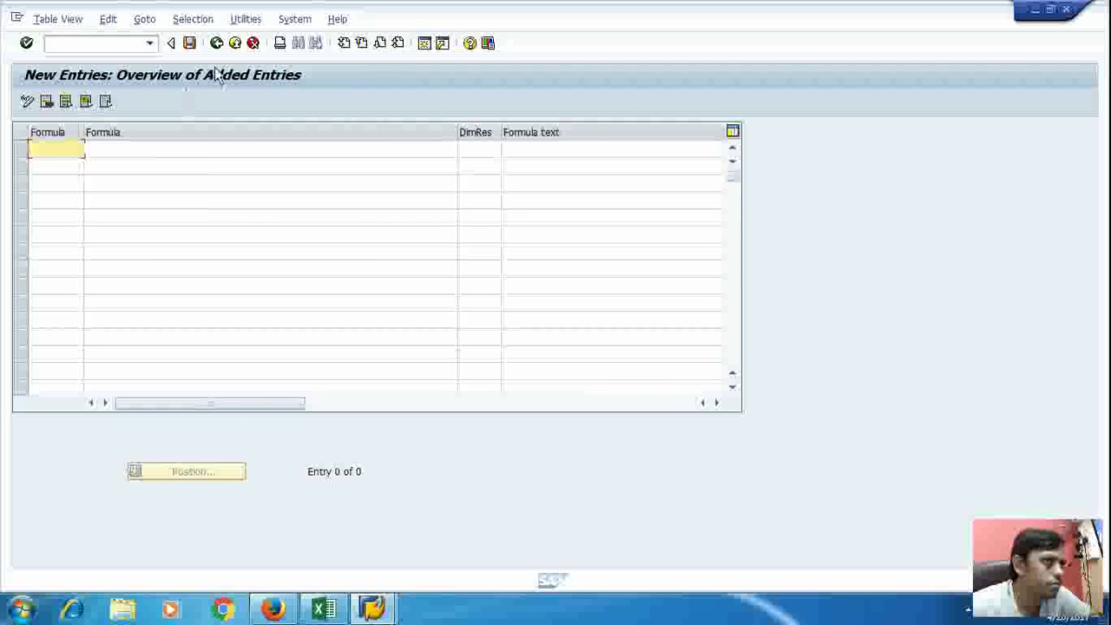
left_click(236, 45)
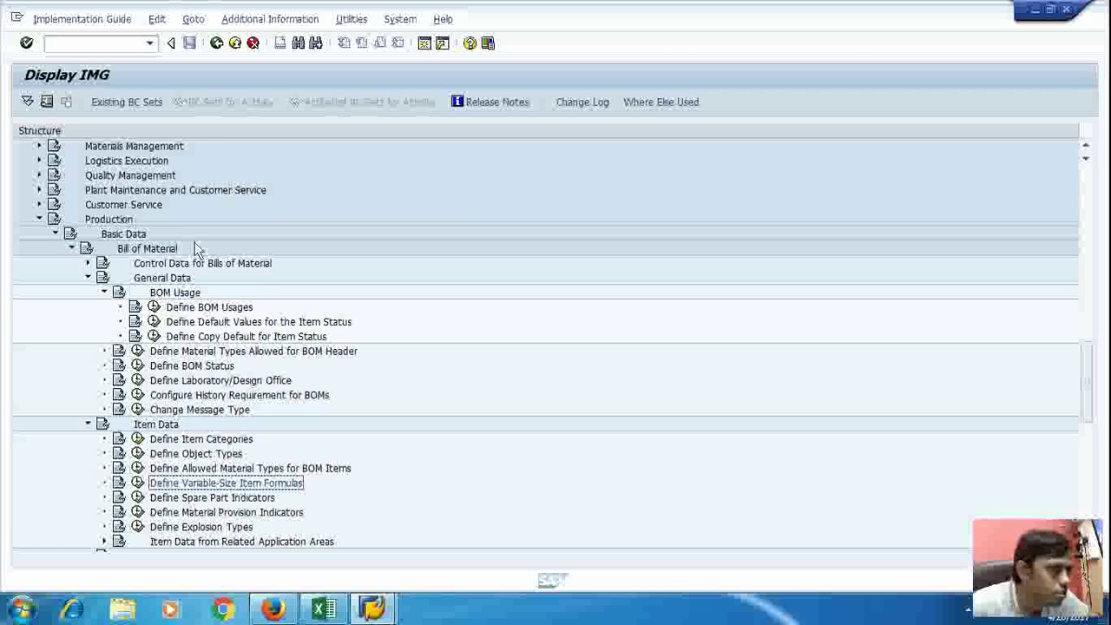
scroll(195, 242, "down", 1)
scroll(195, 249, "down", 2)
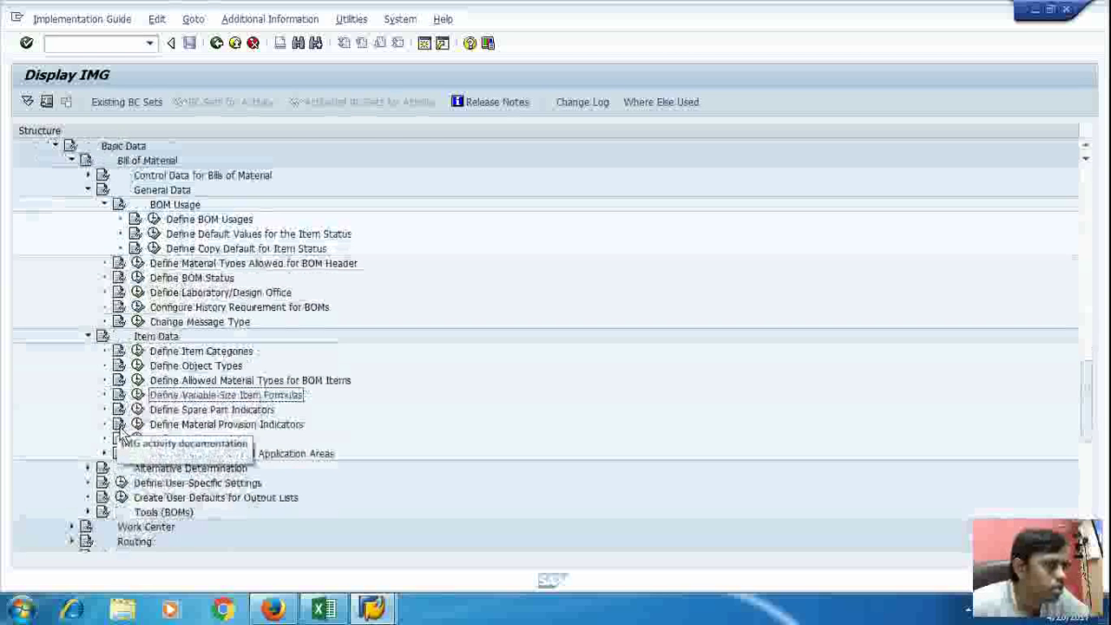
left_click(138, 439)
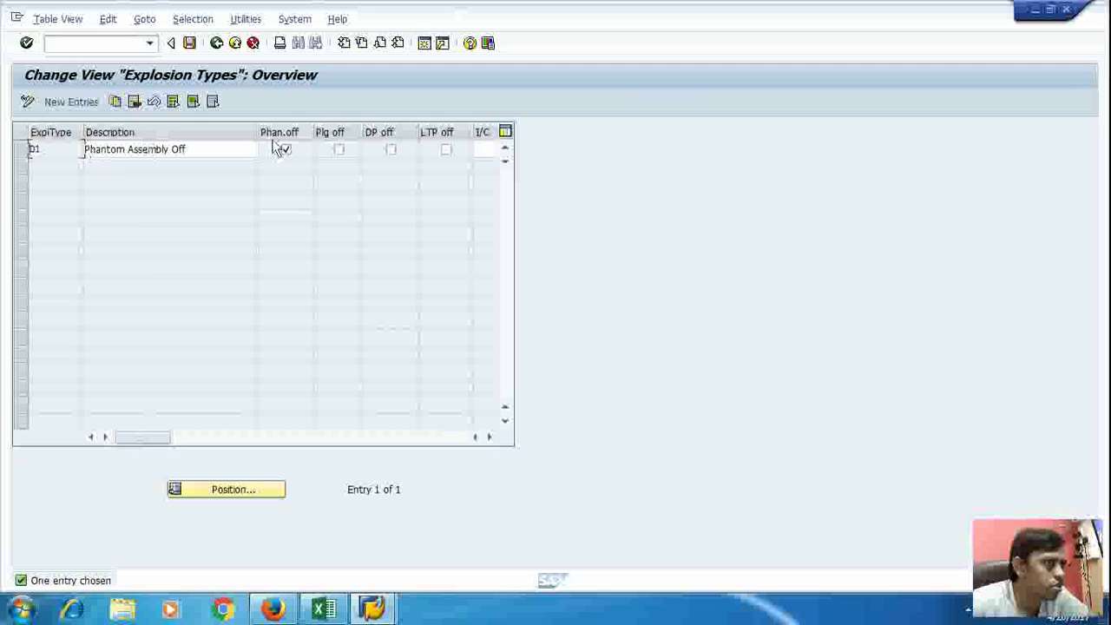
left_click(92, 101)
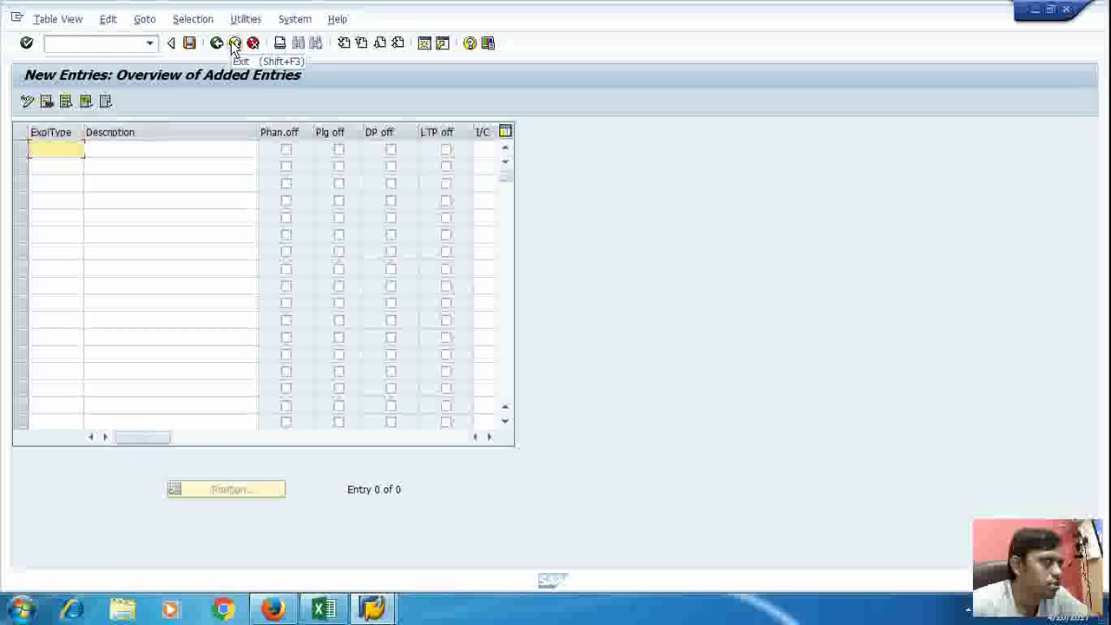
double_click(78, 152)
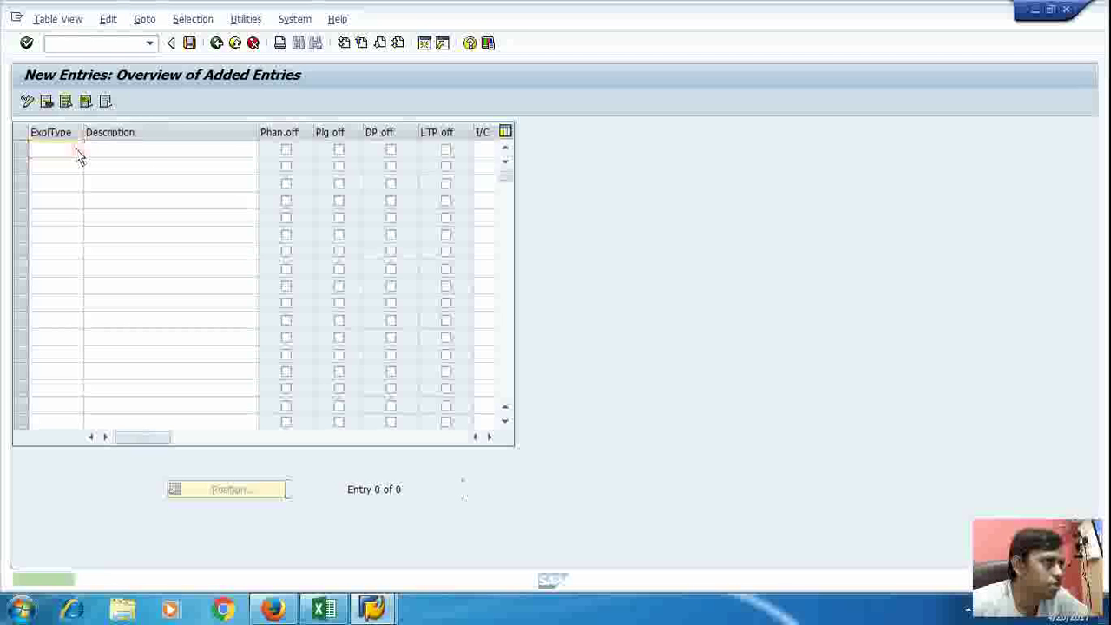
left_click(144, 157)
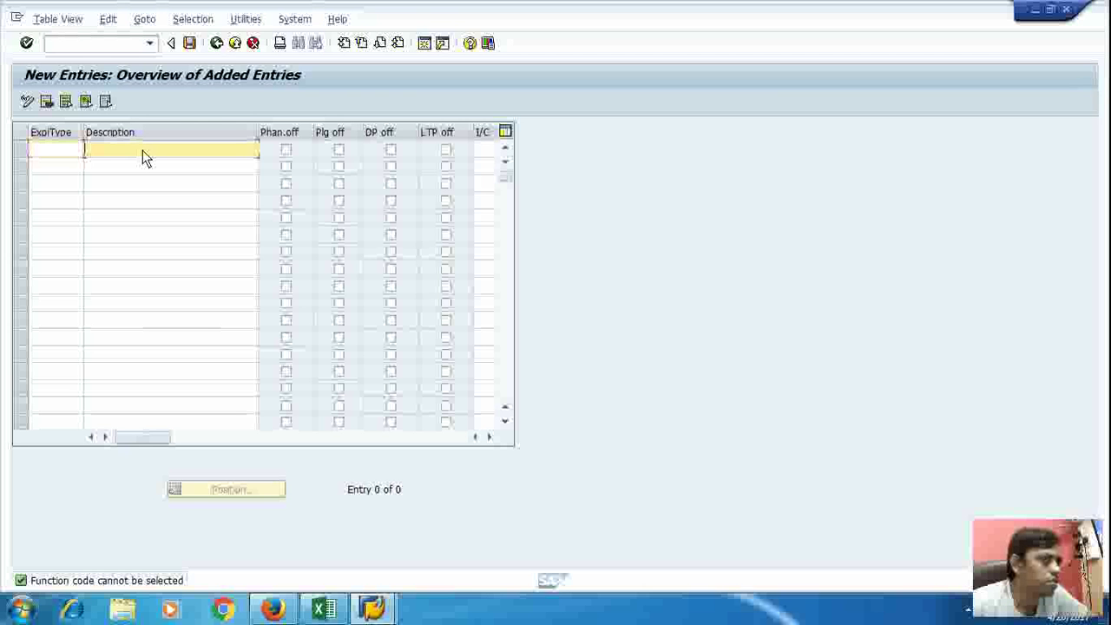
left_click(235, 43)
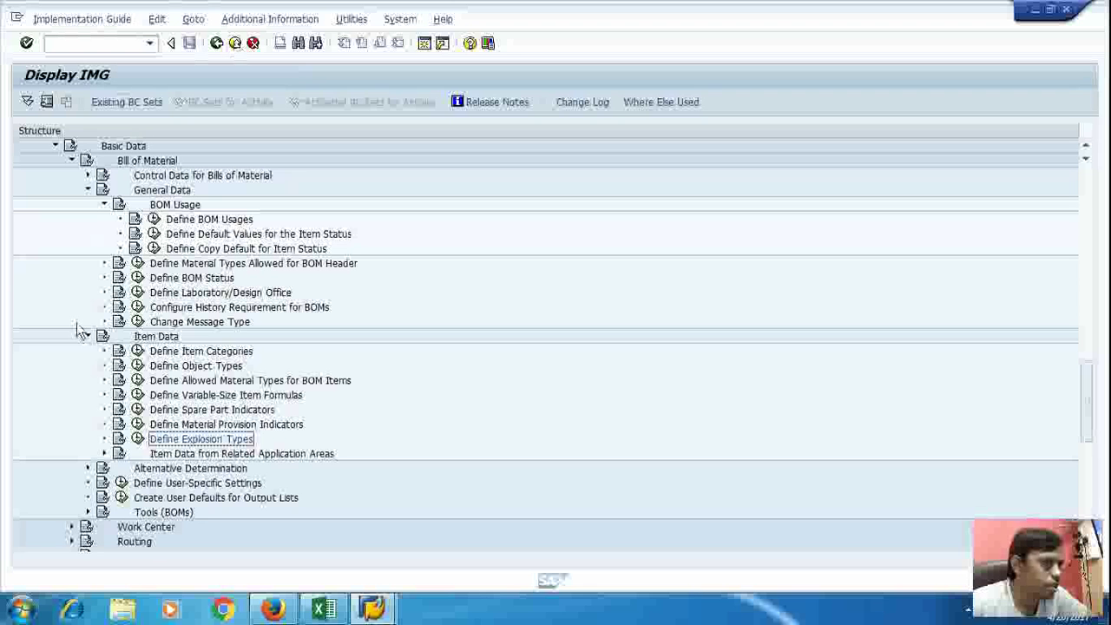
- Expand Alternative Determination and inspect the Order of Priority for BOM Usages' 14 entries
left_click(88, 469)
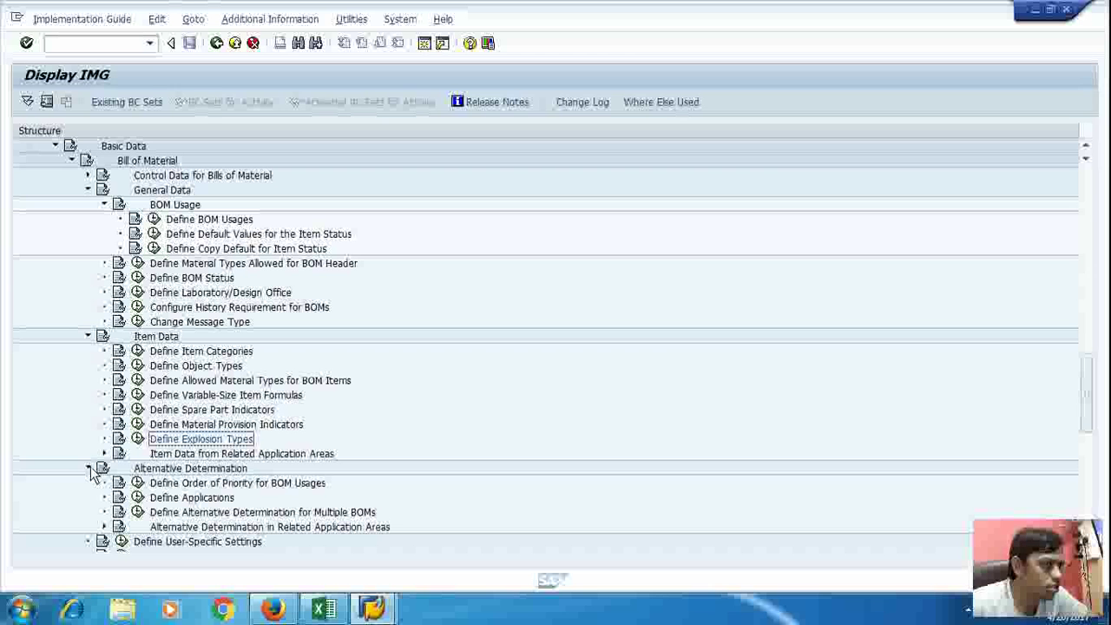
left_click(137, 483)
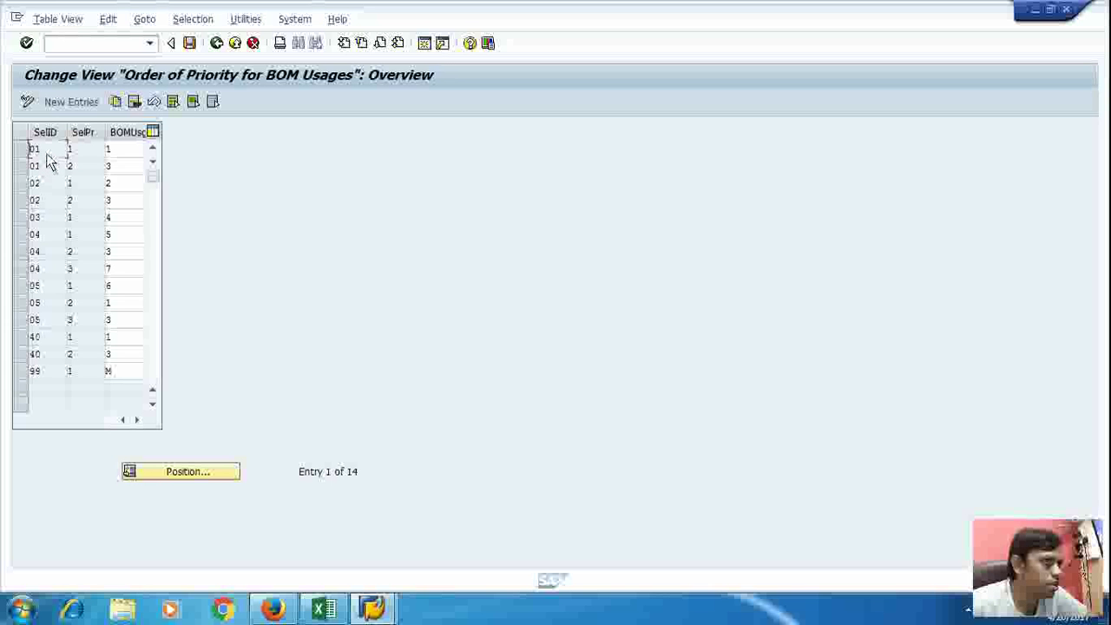
left_click(93, 153)
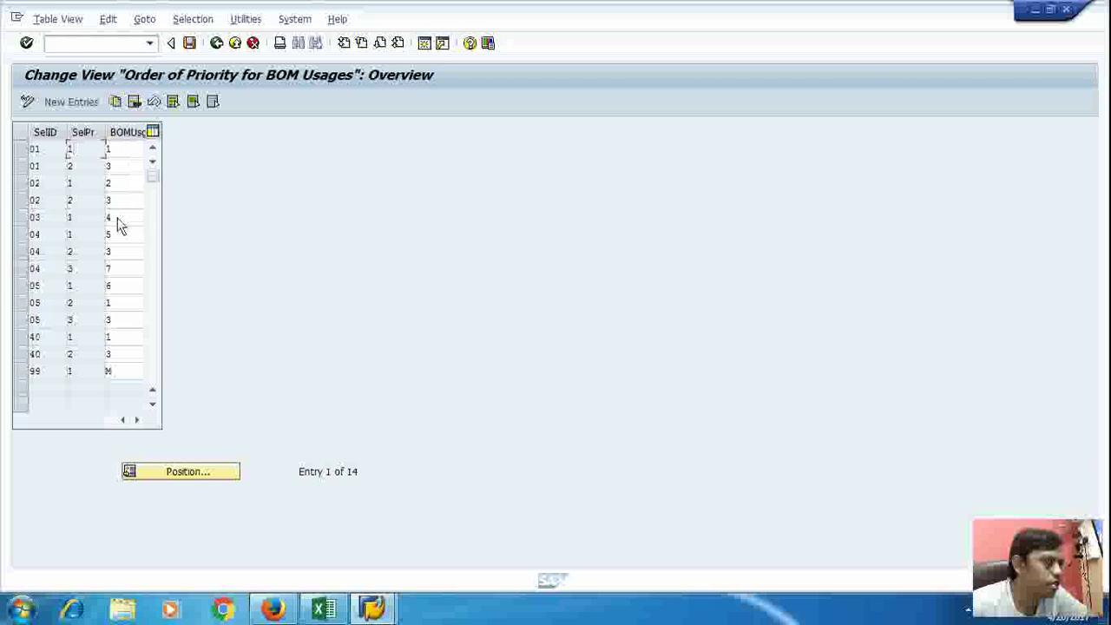
scroll(117, 218, "down", 3)
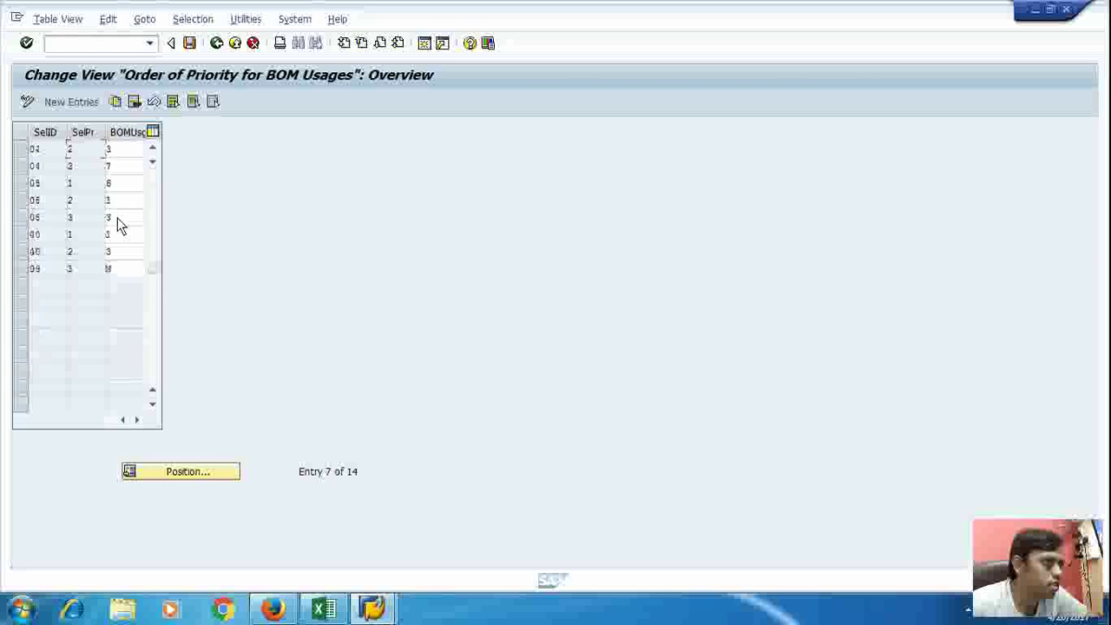
scroll(117, 218, "up", 3)
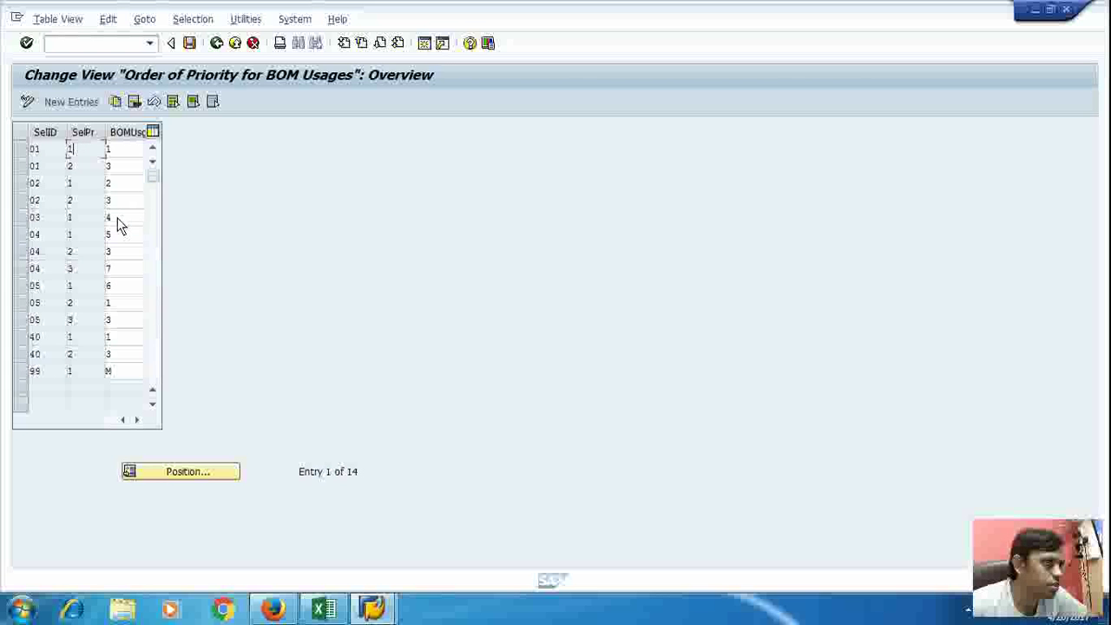
double_click(132, 155)
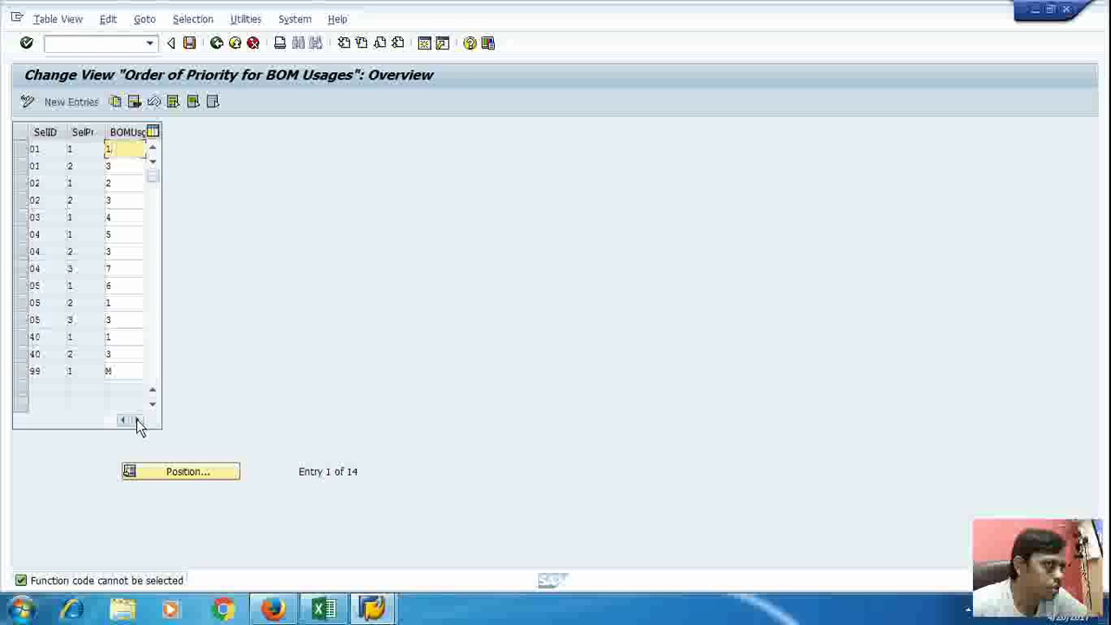
double_click(145, 152)
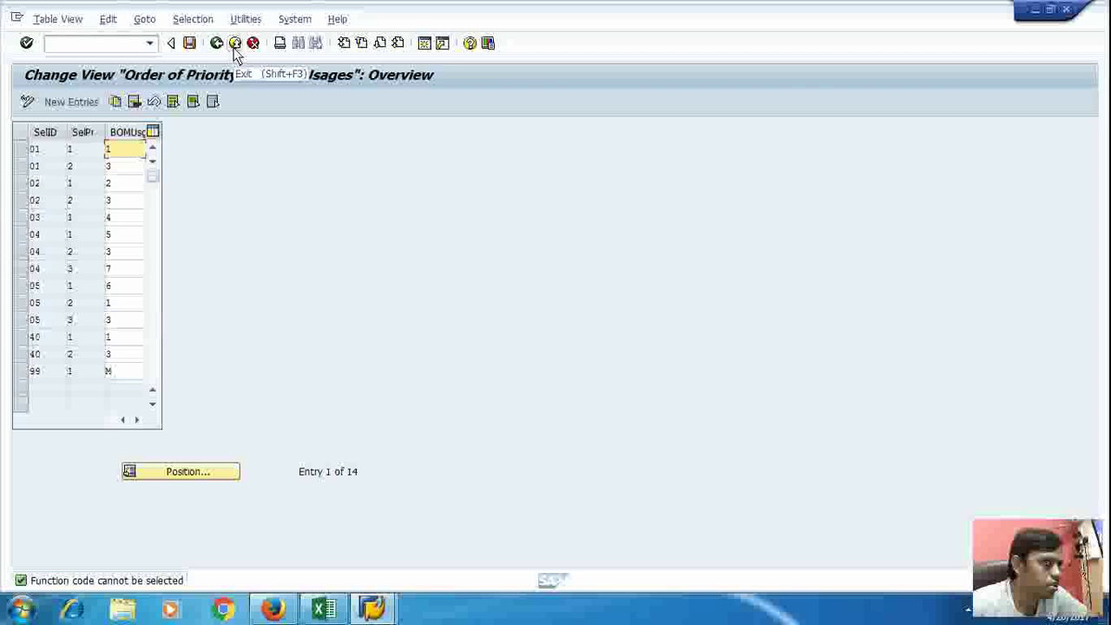
- Save the unchanged BOM usage priority order and exit back to Display IMG
left_click(190, 45)
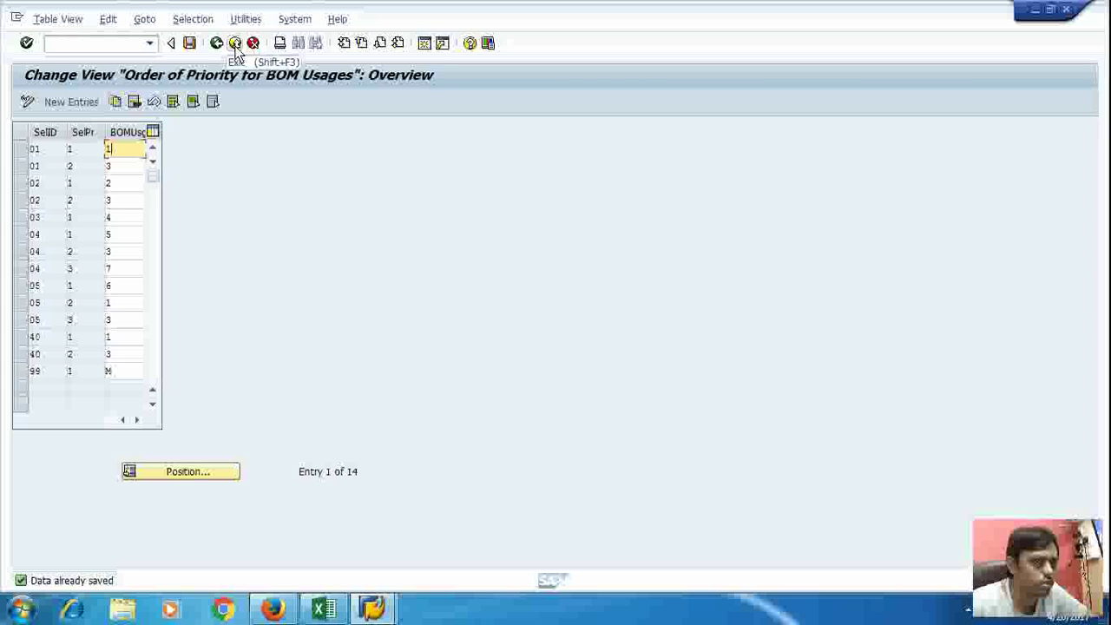
left_click(234, 43)
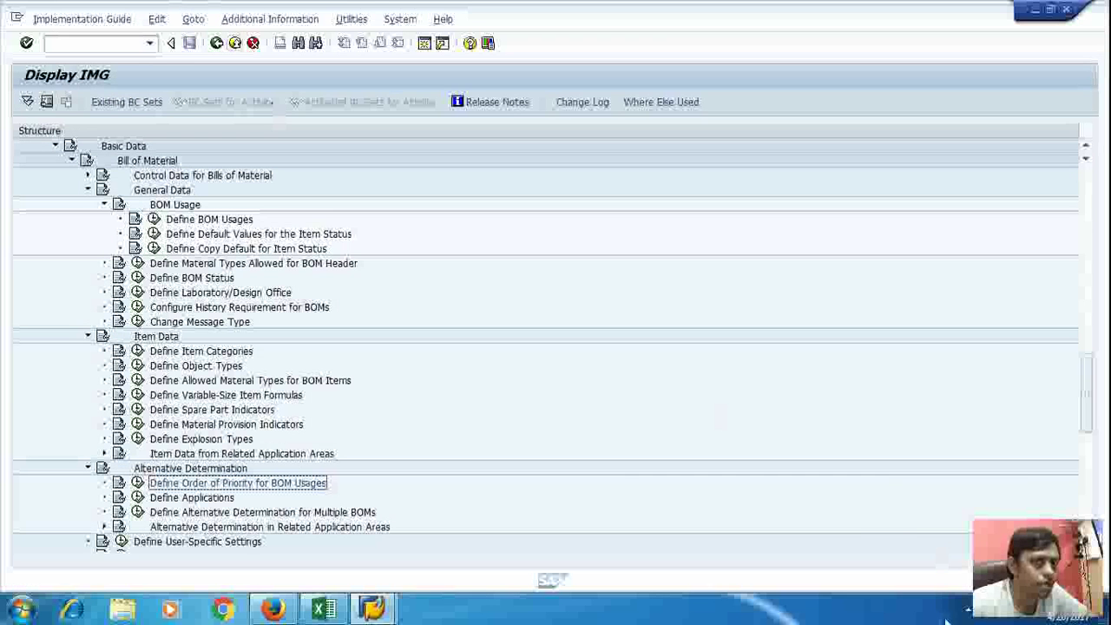
left_click(967, 610)
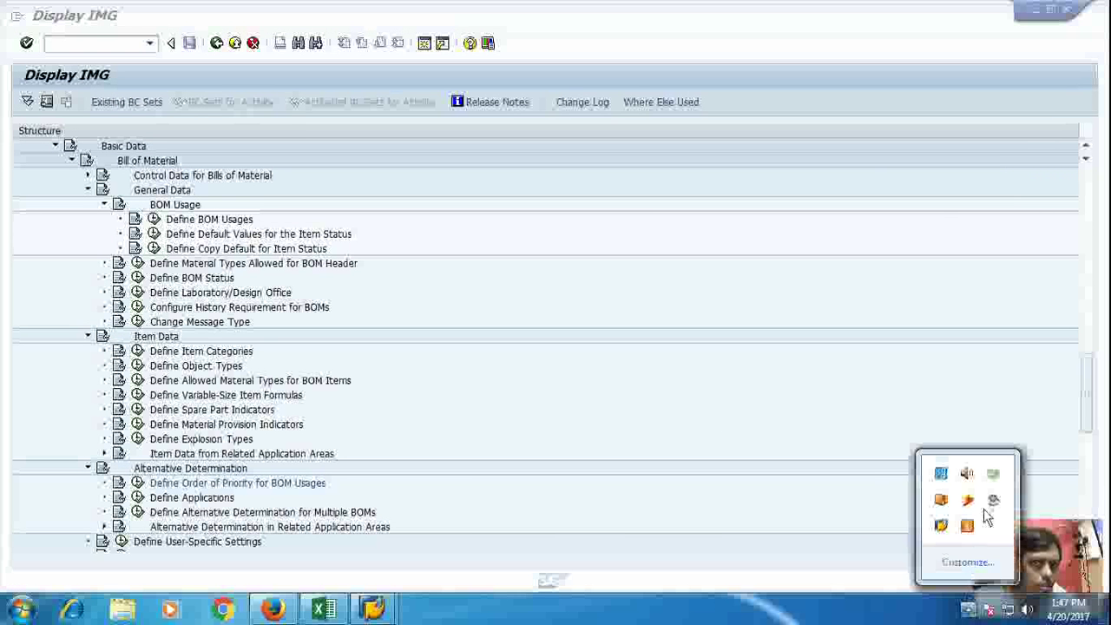
left_click(992, 501)
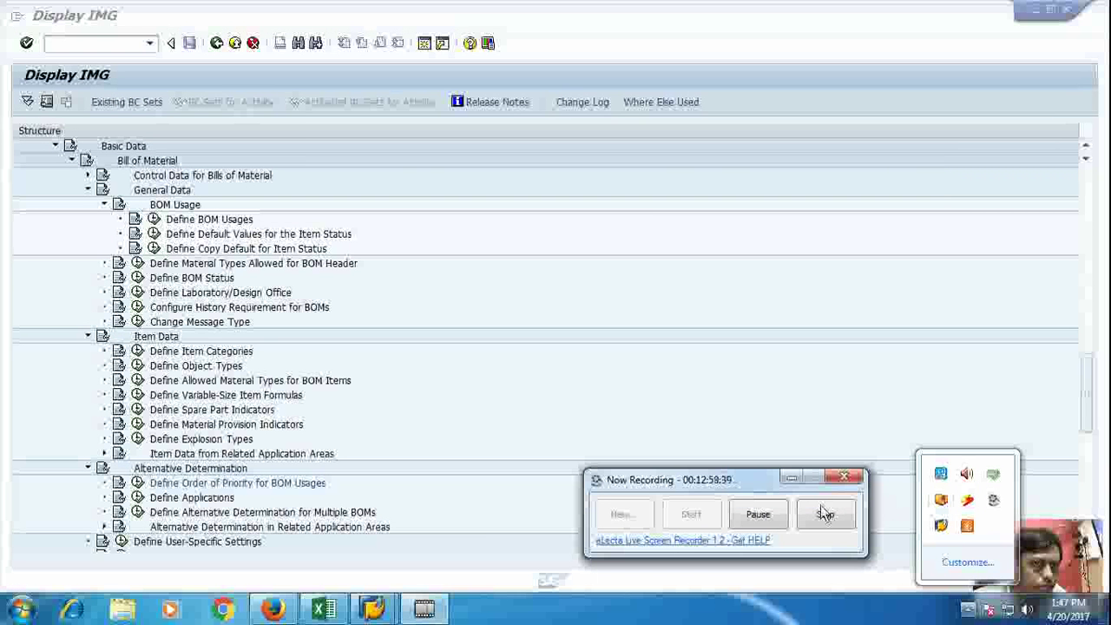